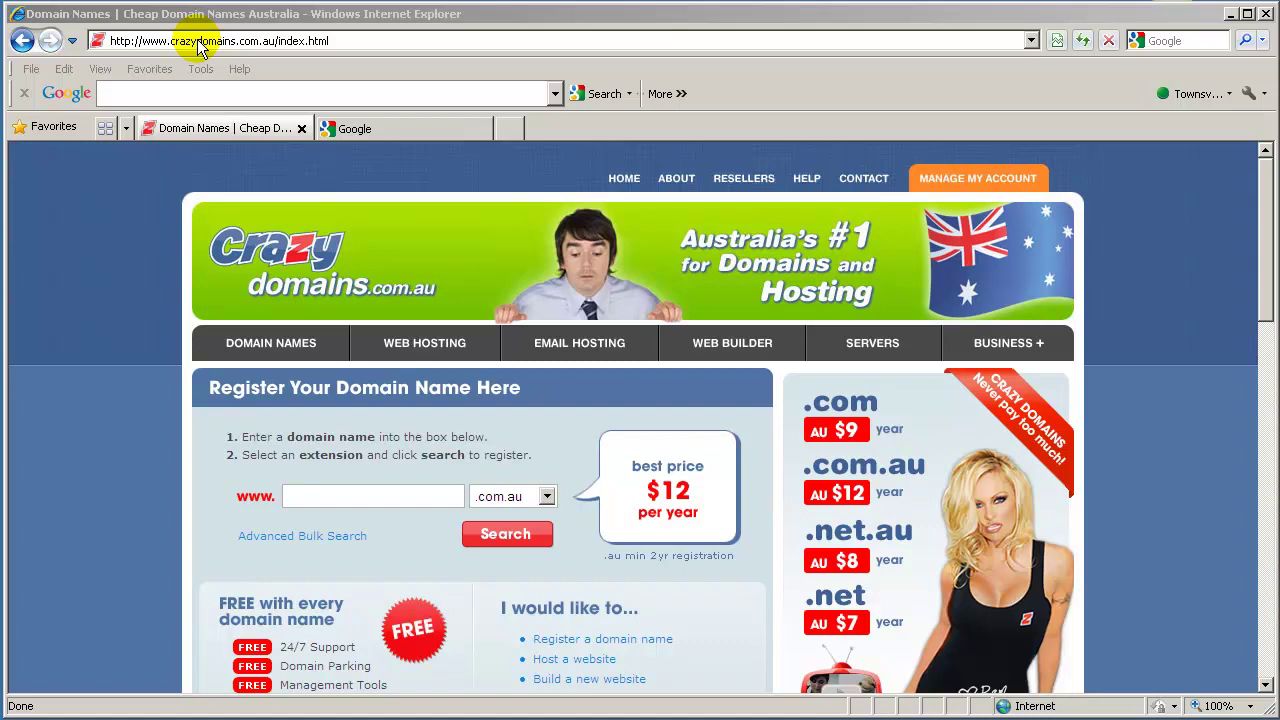
Search for the domain name testingdomain with the .com.au extension
mouse_move(322, 365)
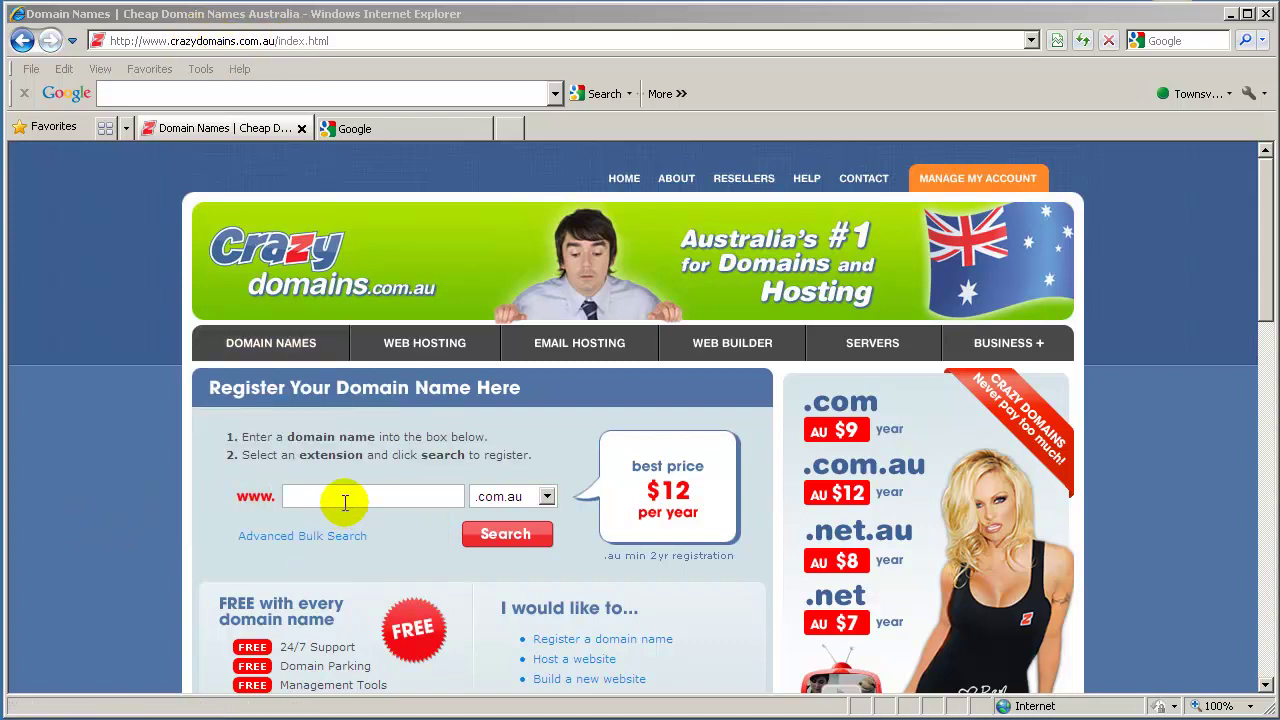
left_click(343, 499)
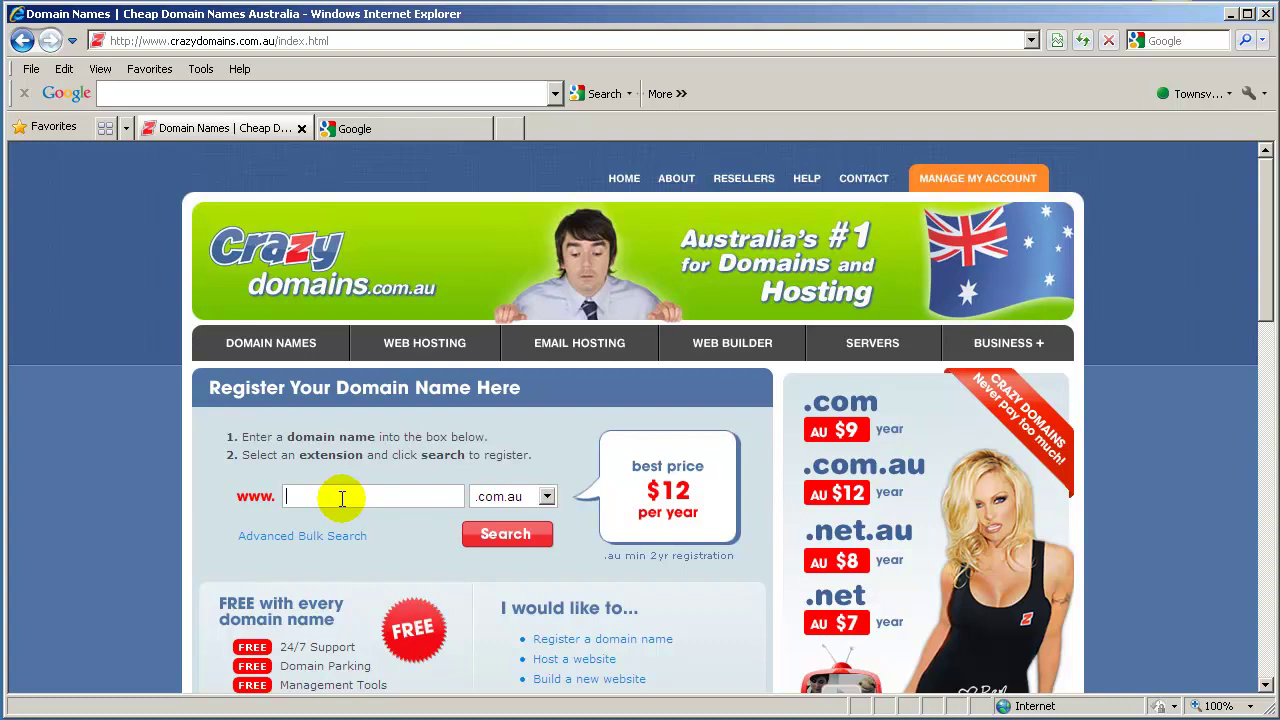
type("testingdomain")
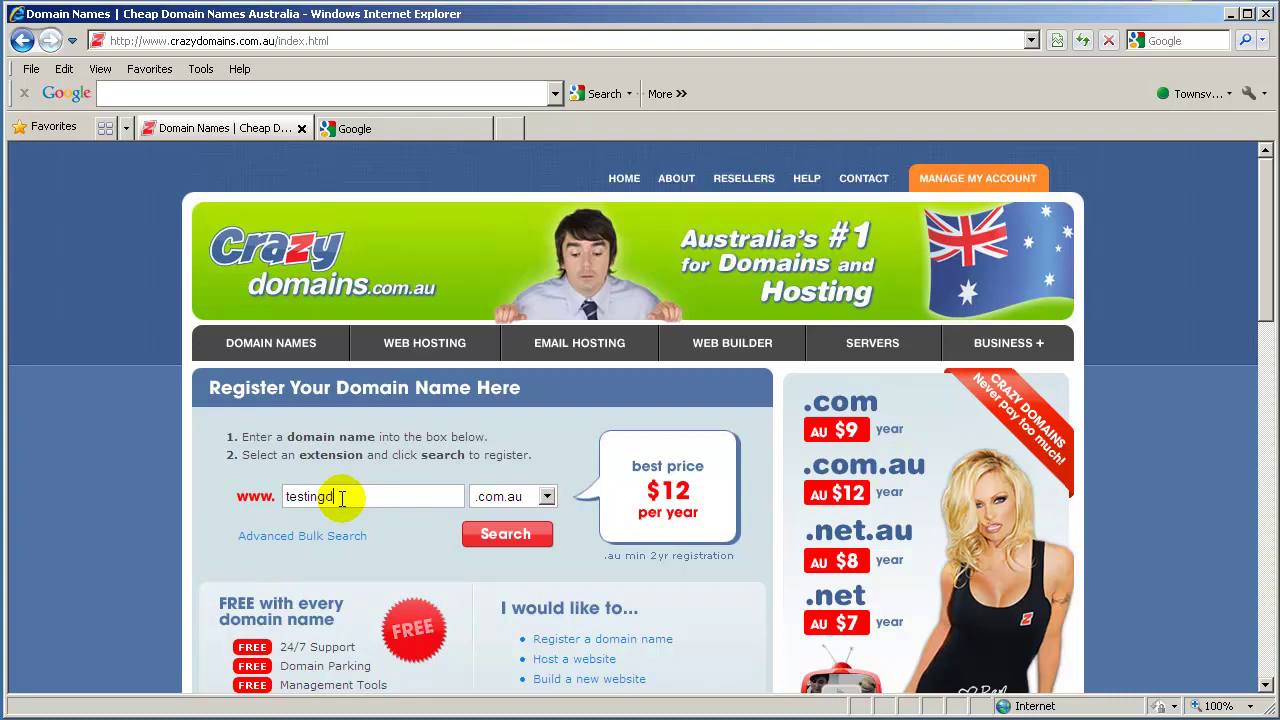
key("BackSpace")
key("BackSpace")
type("main")
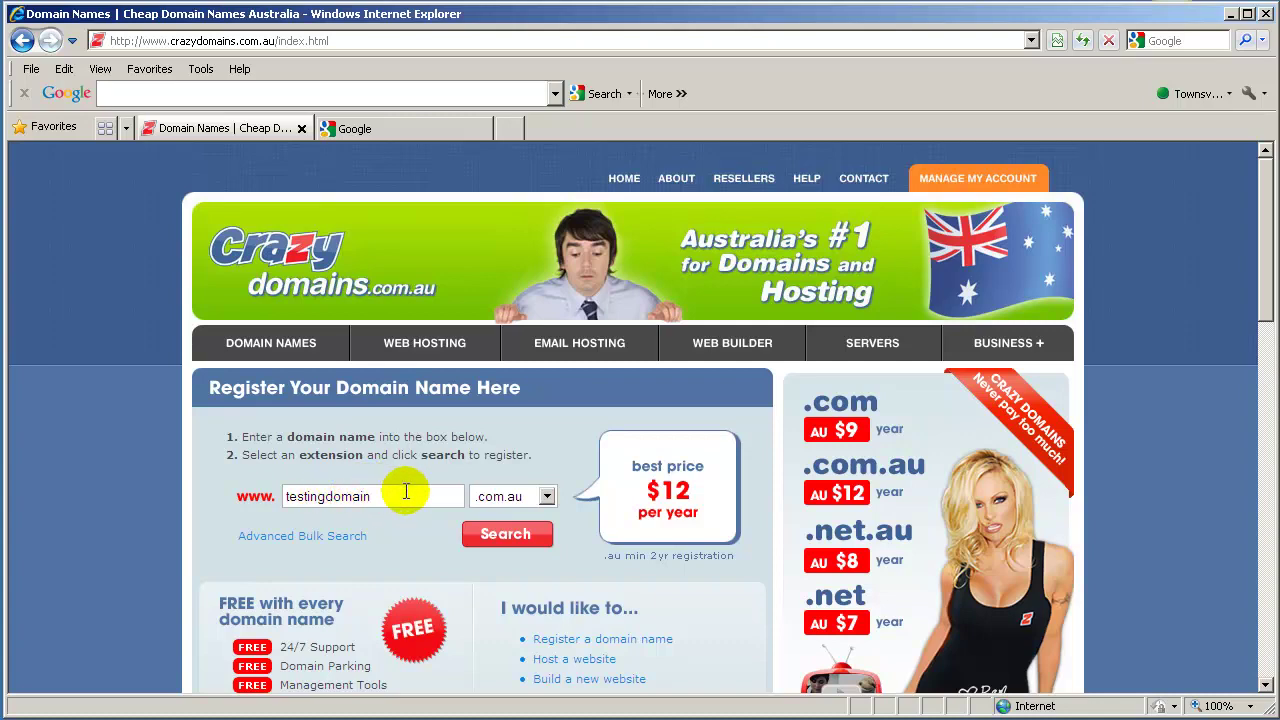
left_click(507, 540)
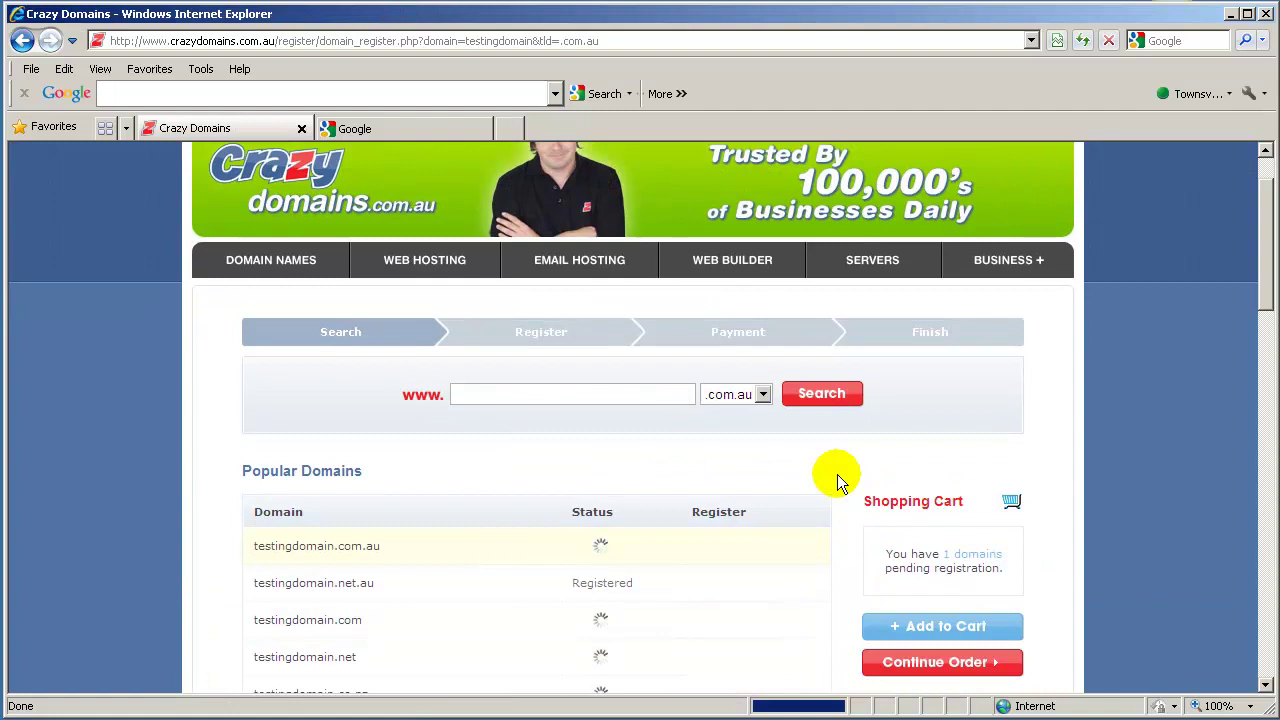
Search for the domain name testingdomains101 with the .com.au extension
scroll(1189, 477, "down", 2)
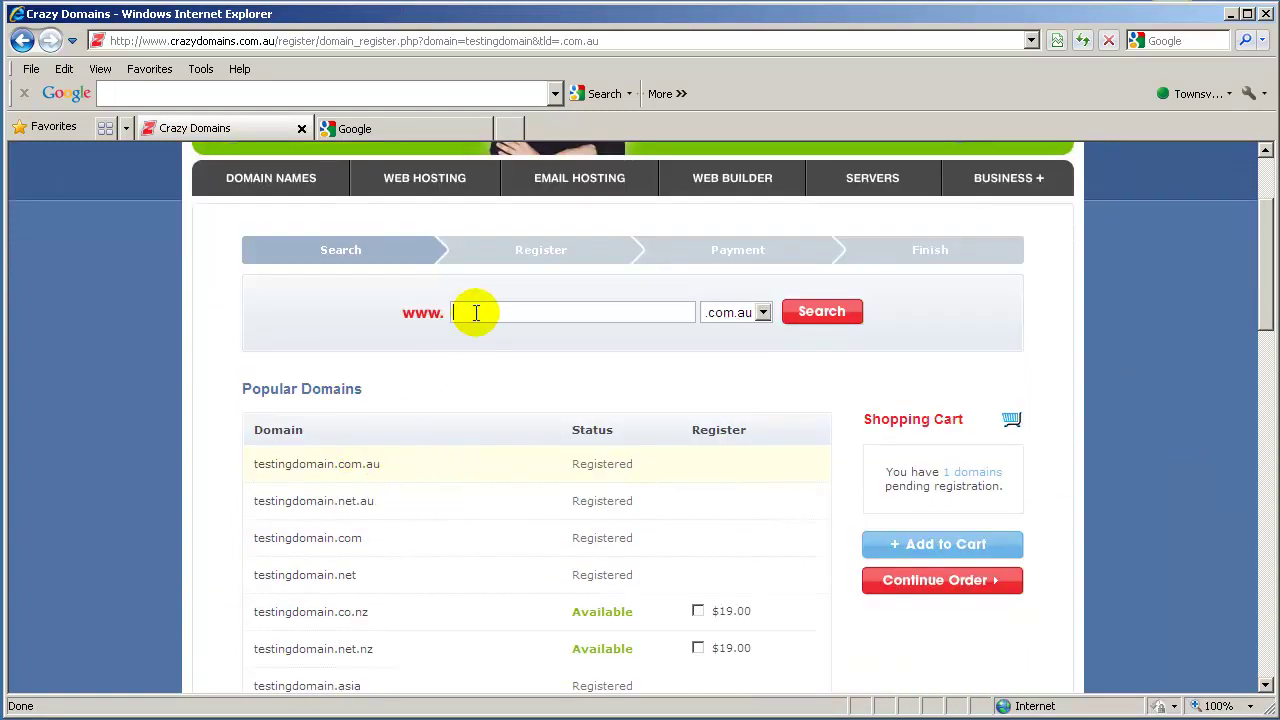
type("t")
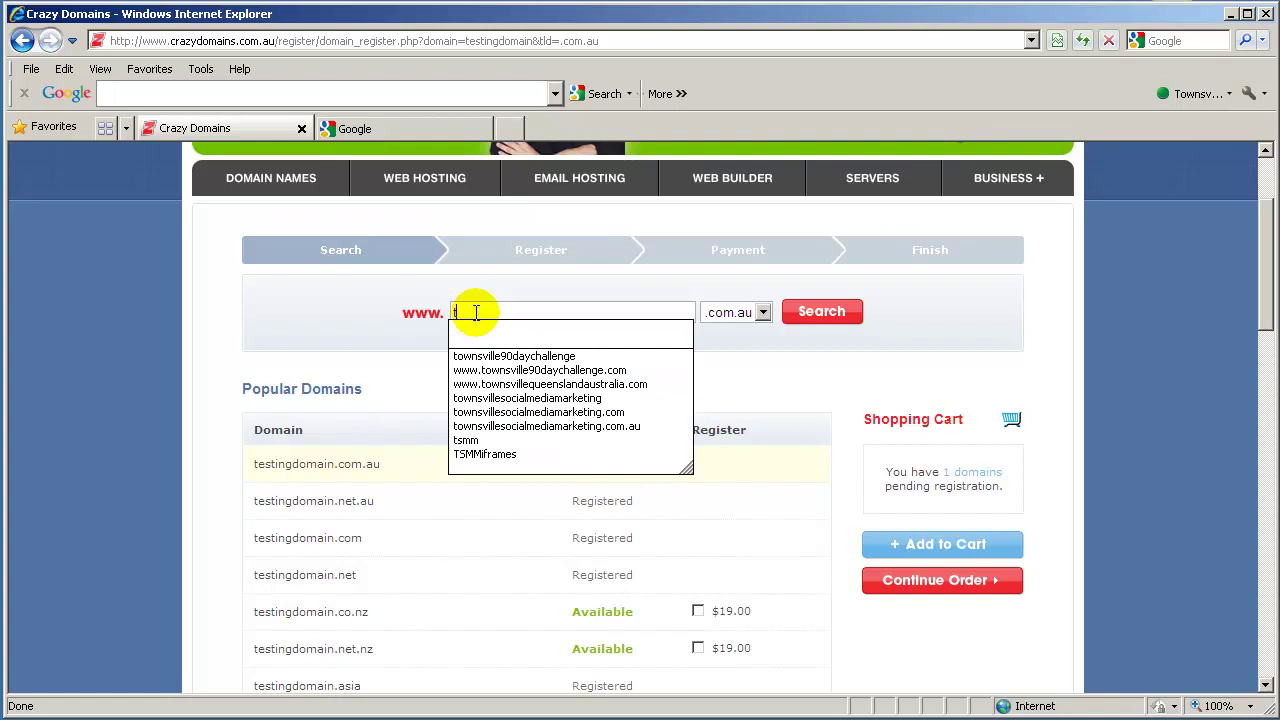
type("esting")
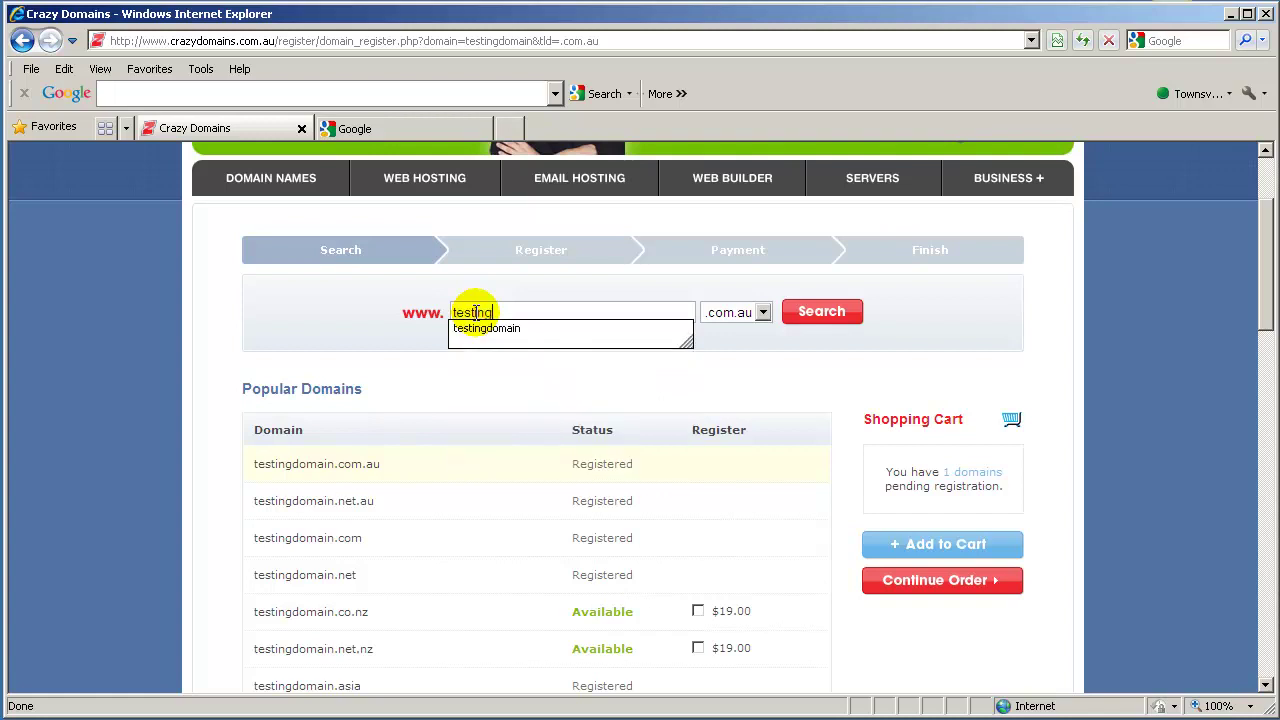
type("domain")
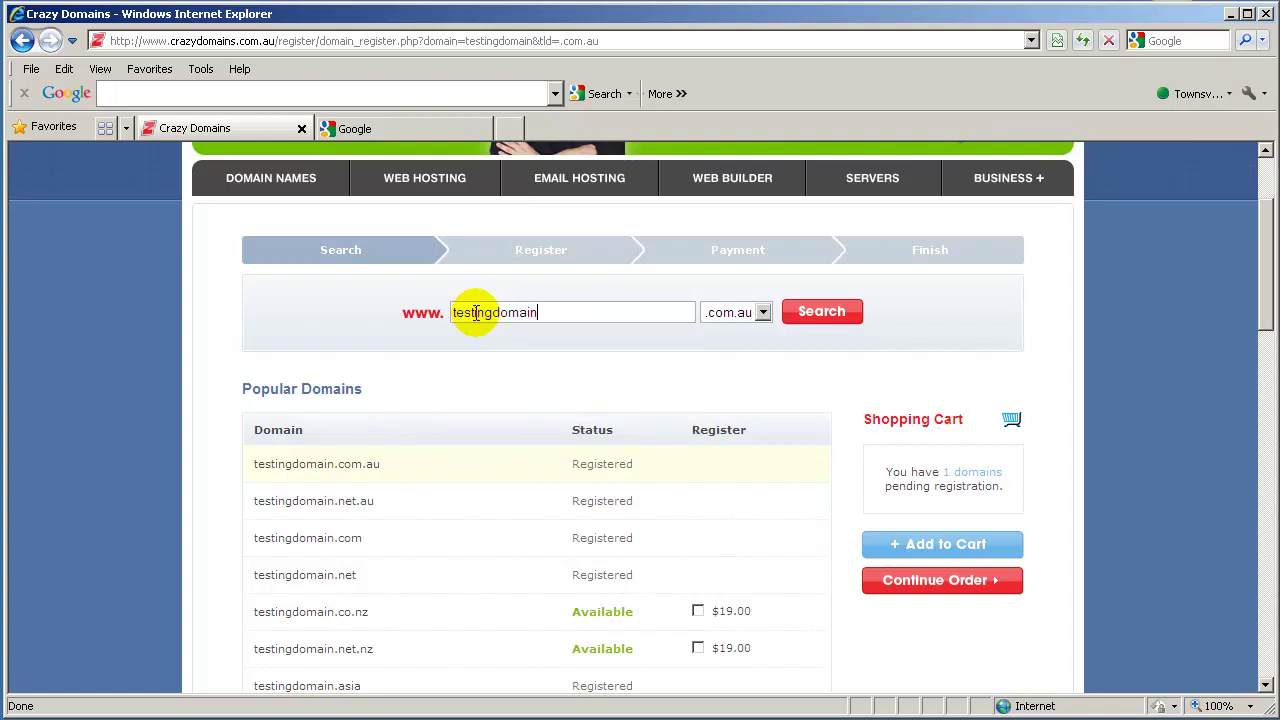
type("s101")
left_click(850, 320)
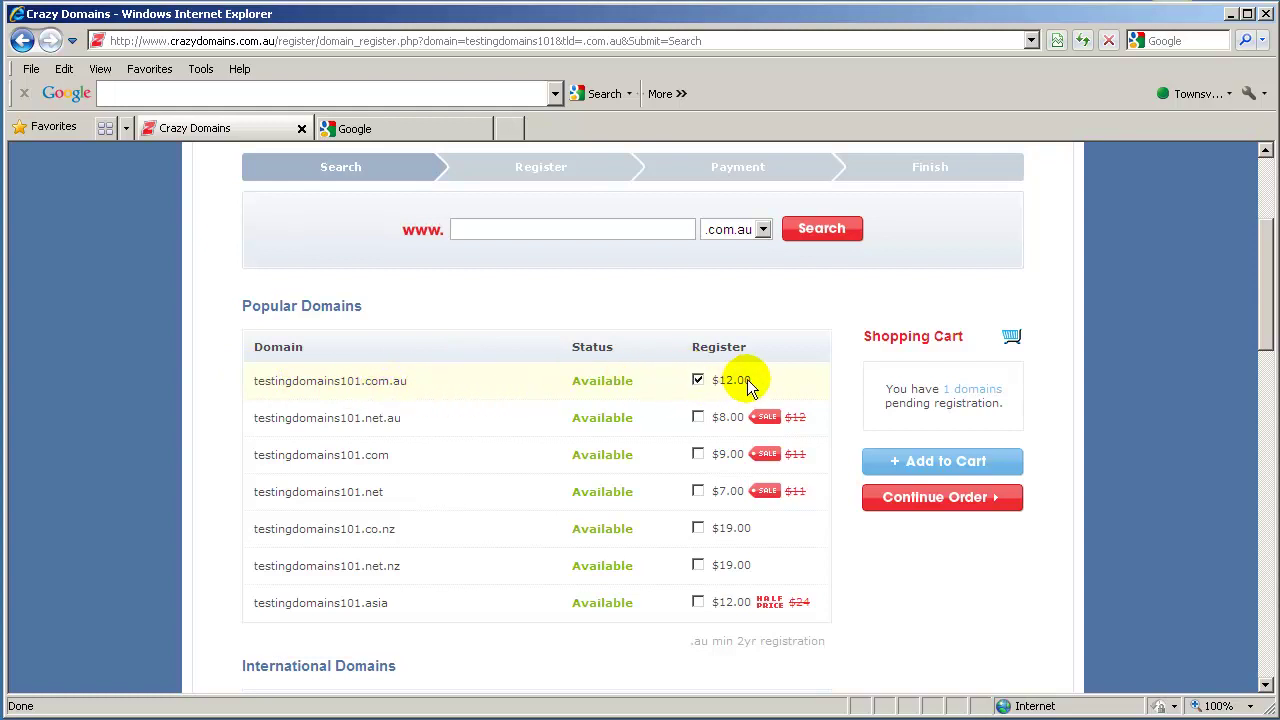
Add testingdomains101.com.au to the cart and proceed to register only that domain, leaving out fortherecordbookkeeping.com.au
left_click(950, 461)
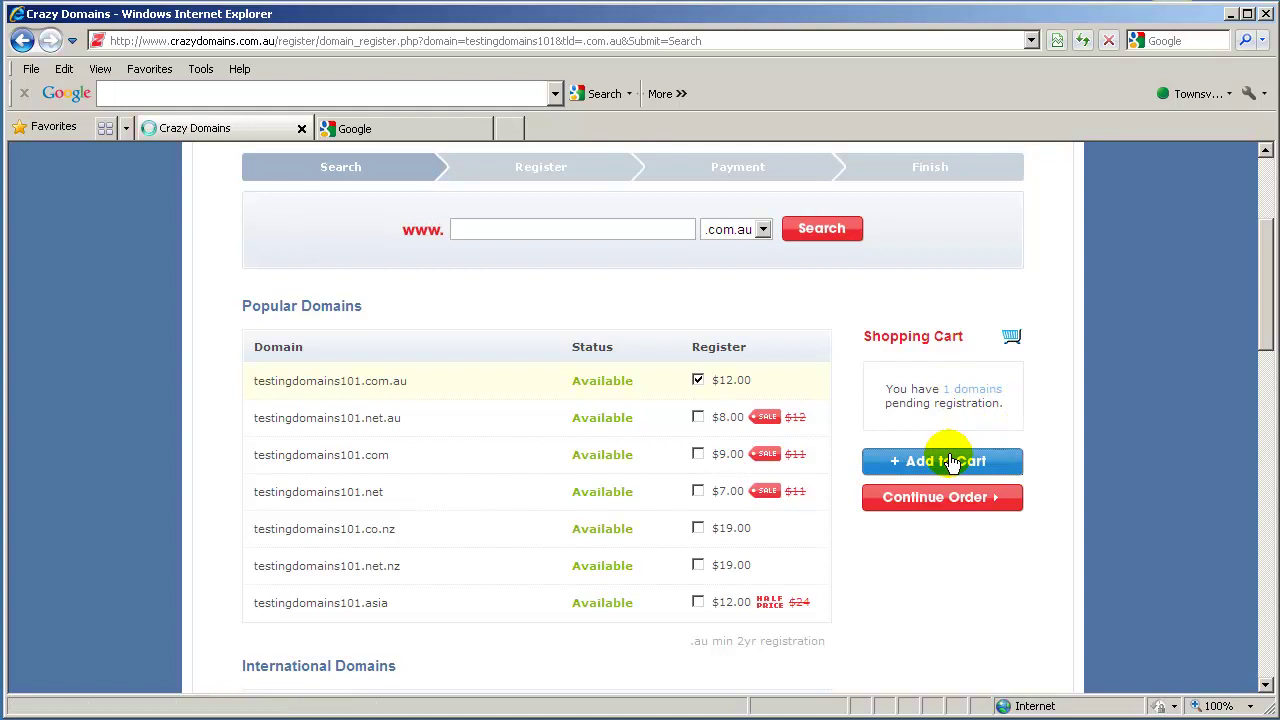
scroll(998, 451, "down", 1)
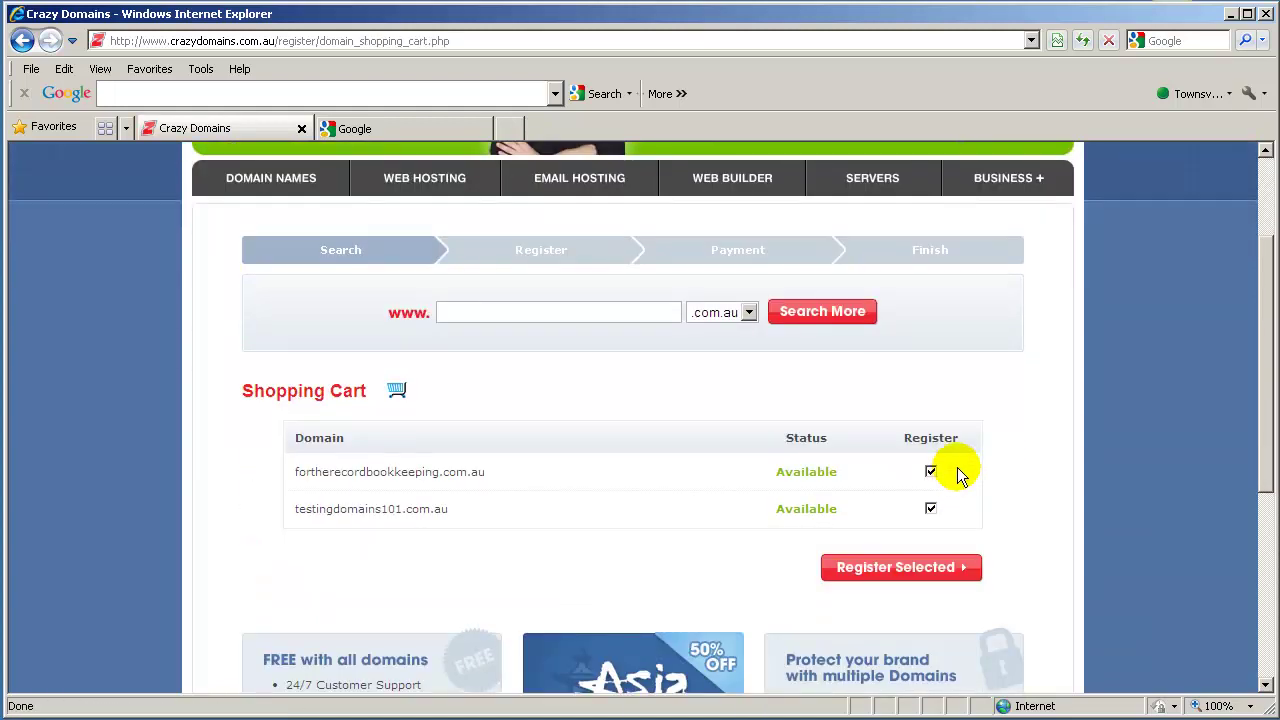
left_click(931, 472)
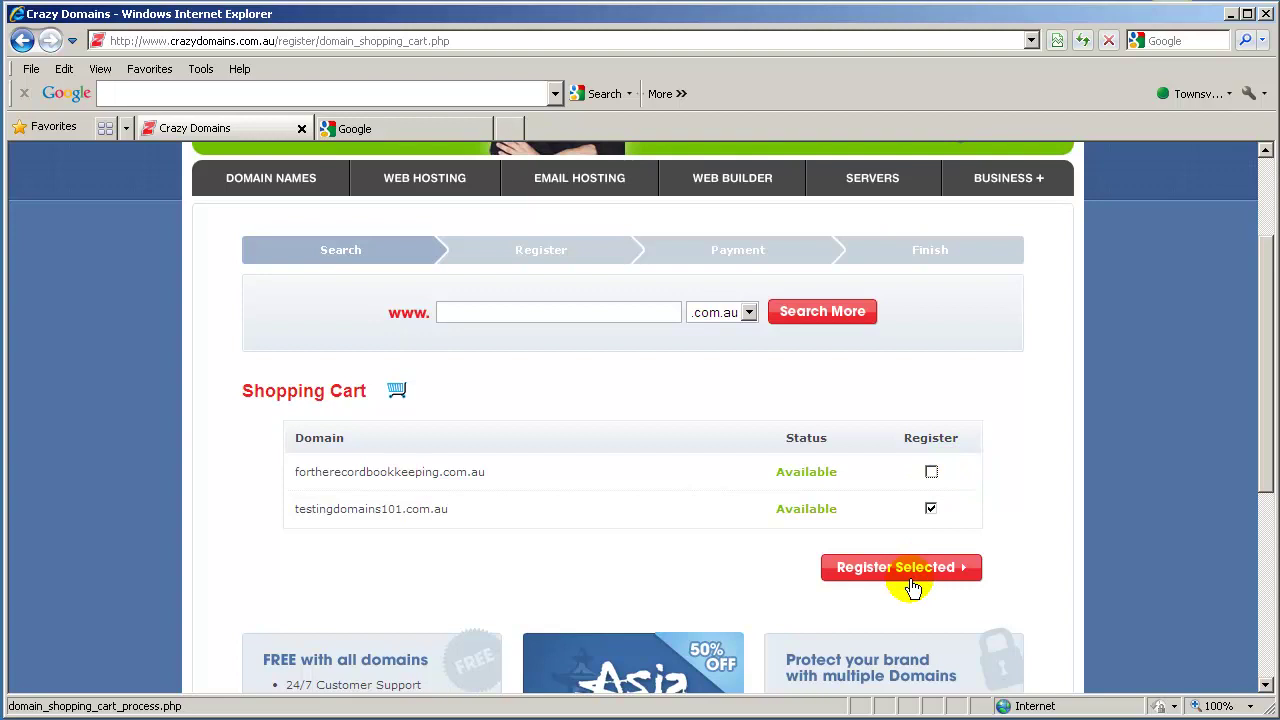
left_click(930, 509)
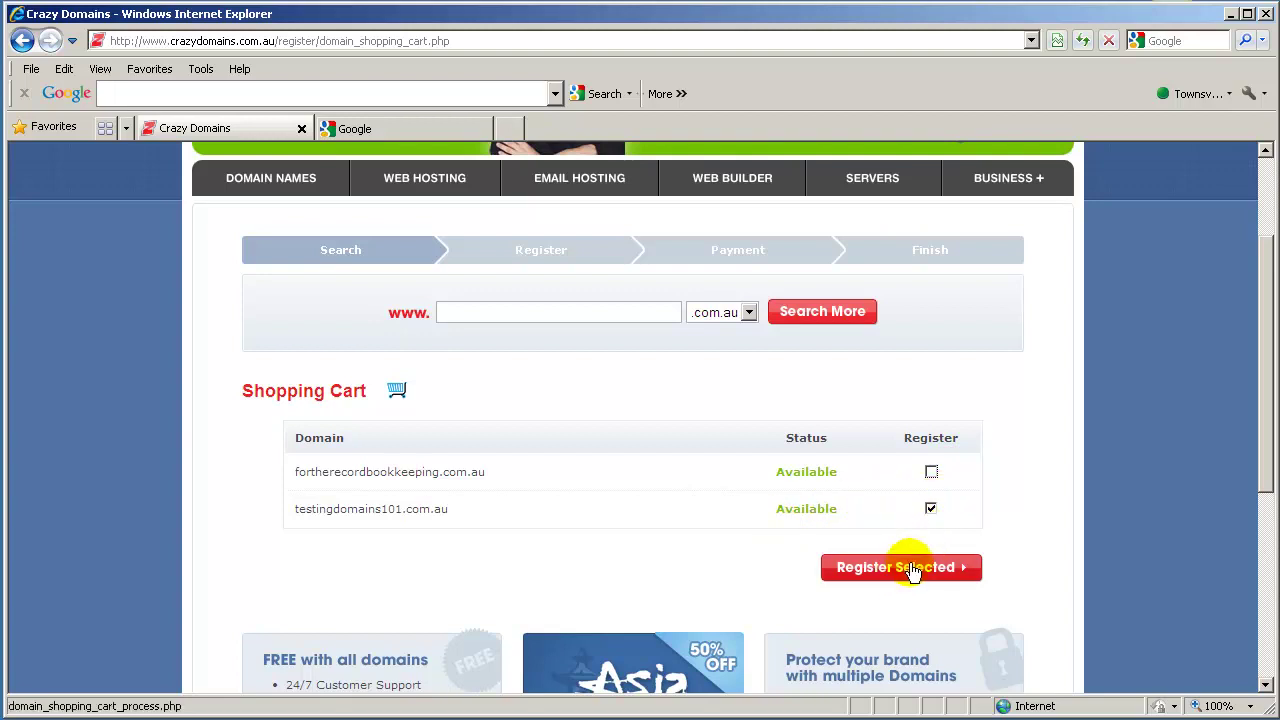
left_click(912, 569)
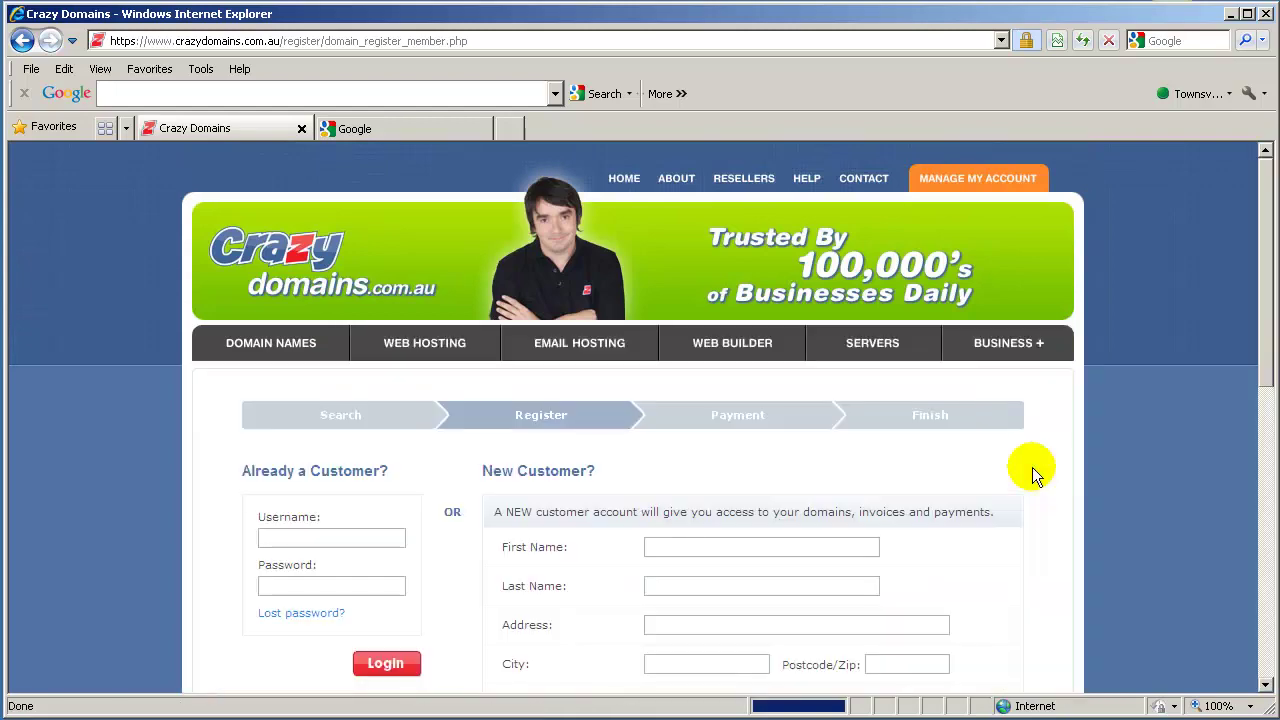
Log in as an existing customer with the account username and password
scroll(1032, 467, "down", 3)
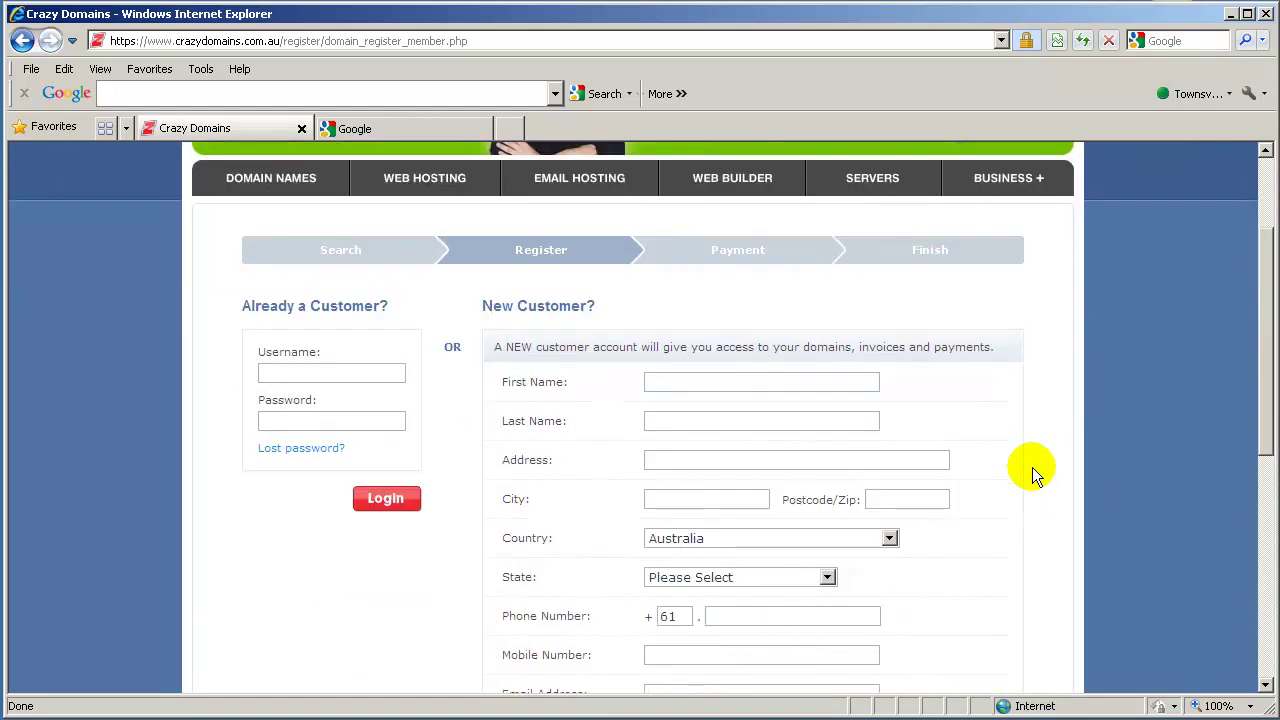
scroll(1032, 470, "down", 1)
scroll(1034, 471, "up", 5)
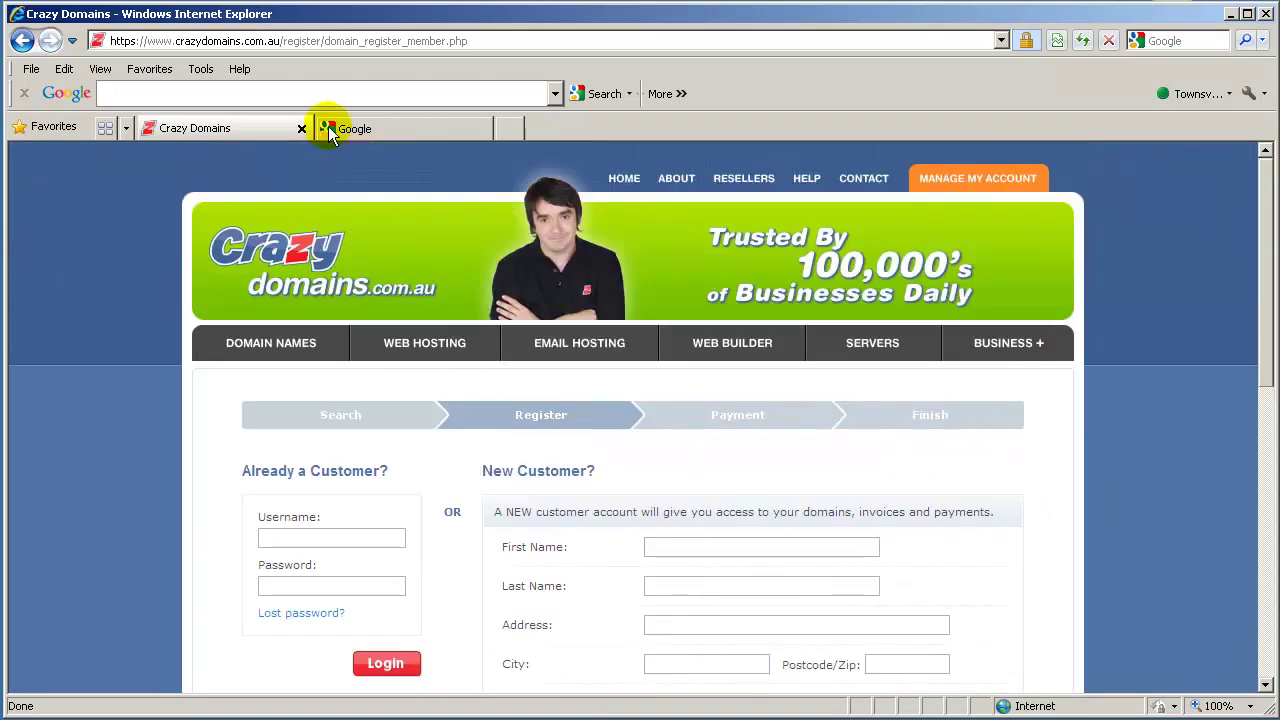
scroll(1052, 494, "down", 6)
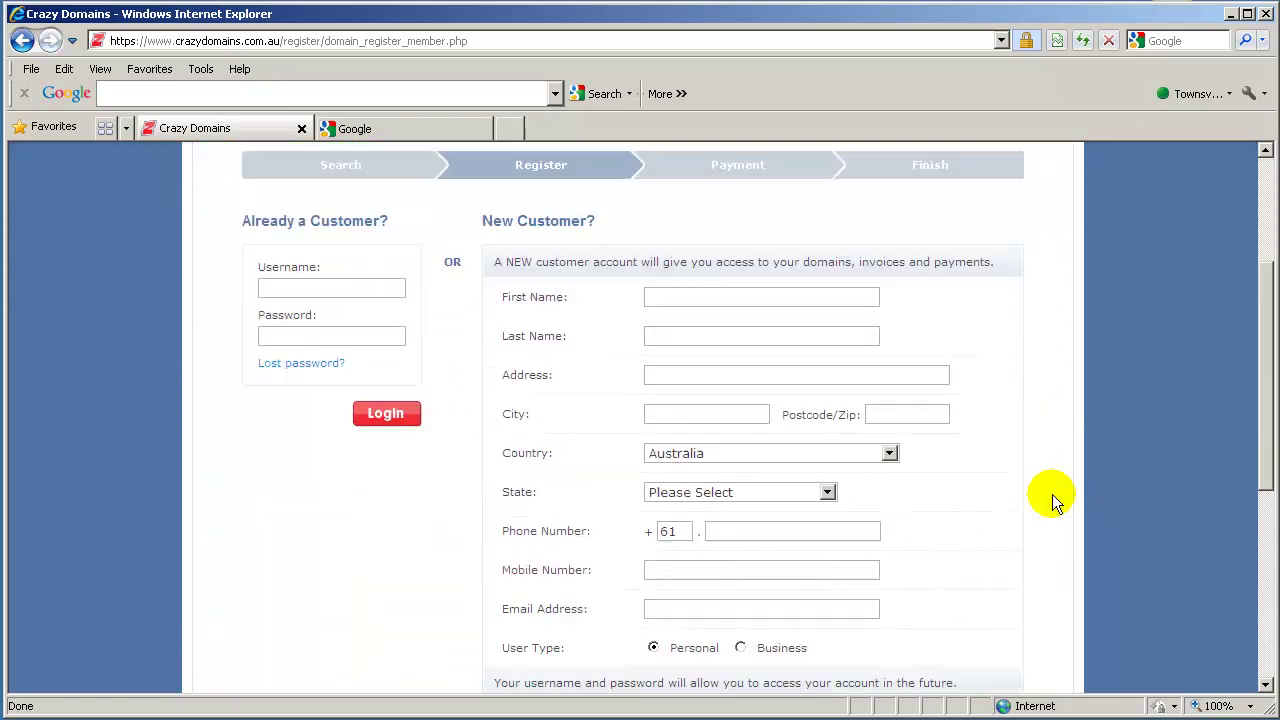
scroll(1133, 472, "down", 3)
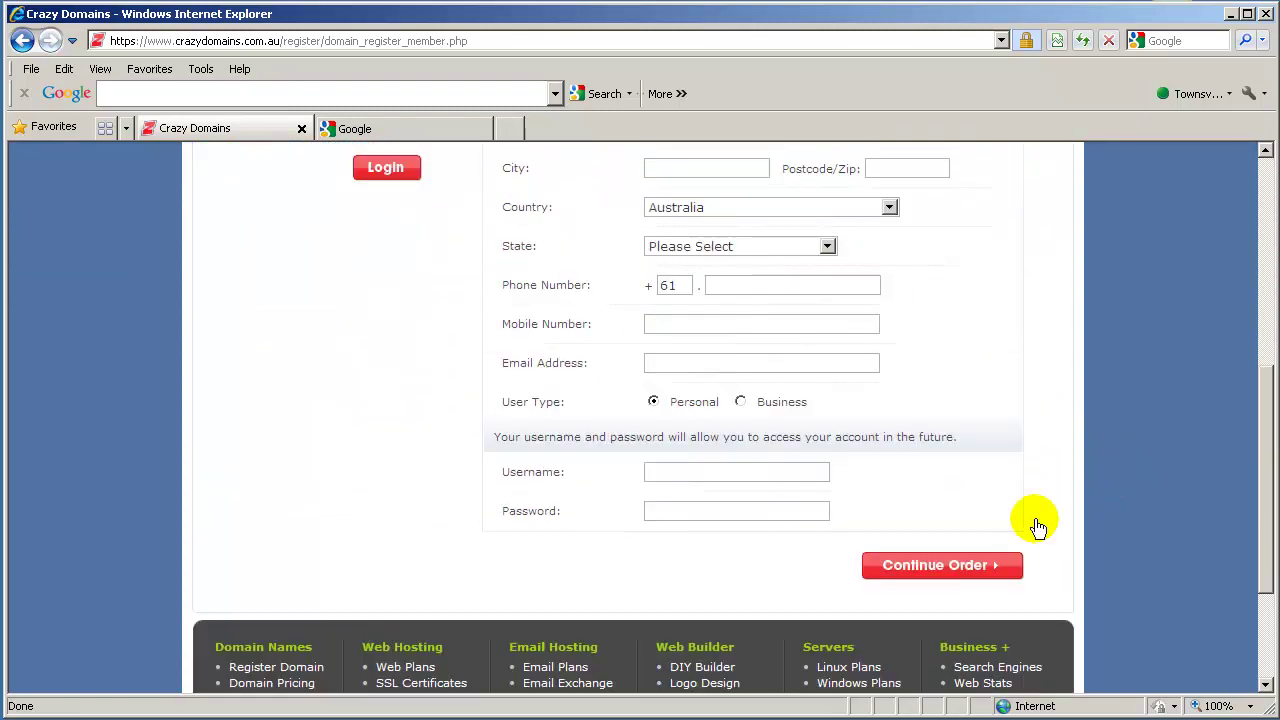
scroll(1042, 415, "up", 8)
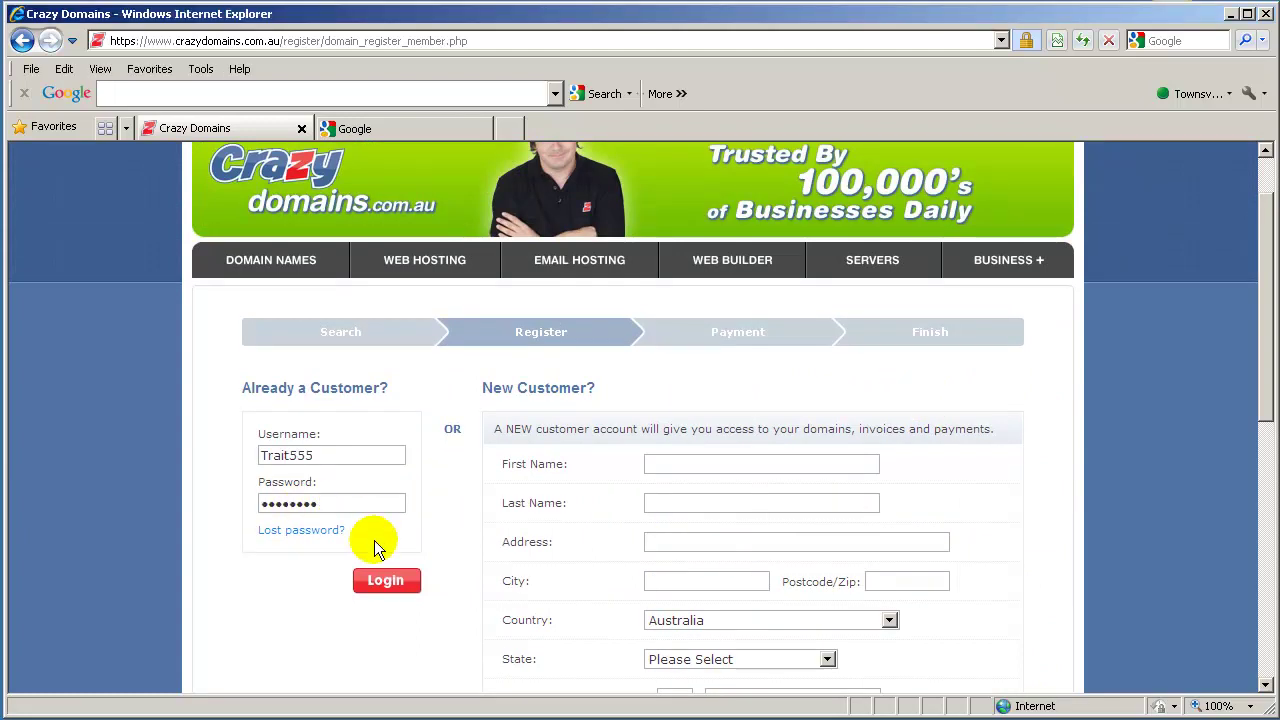
left_click(380, 584)
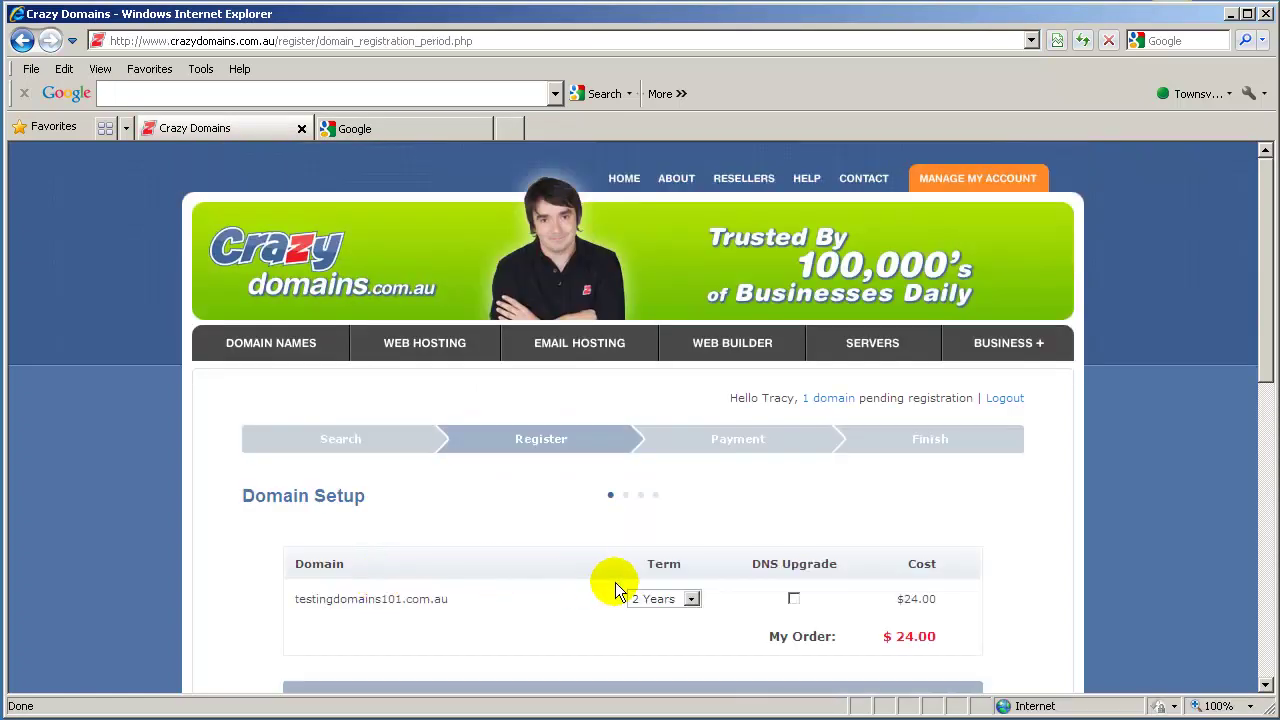
Keep the 2 Years term for testingdomains101.com.au and continue the order without the DNS Upgrade
scroll(615, 582, "down", 1)
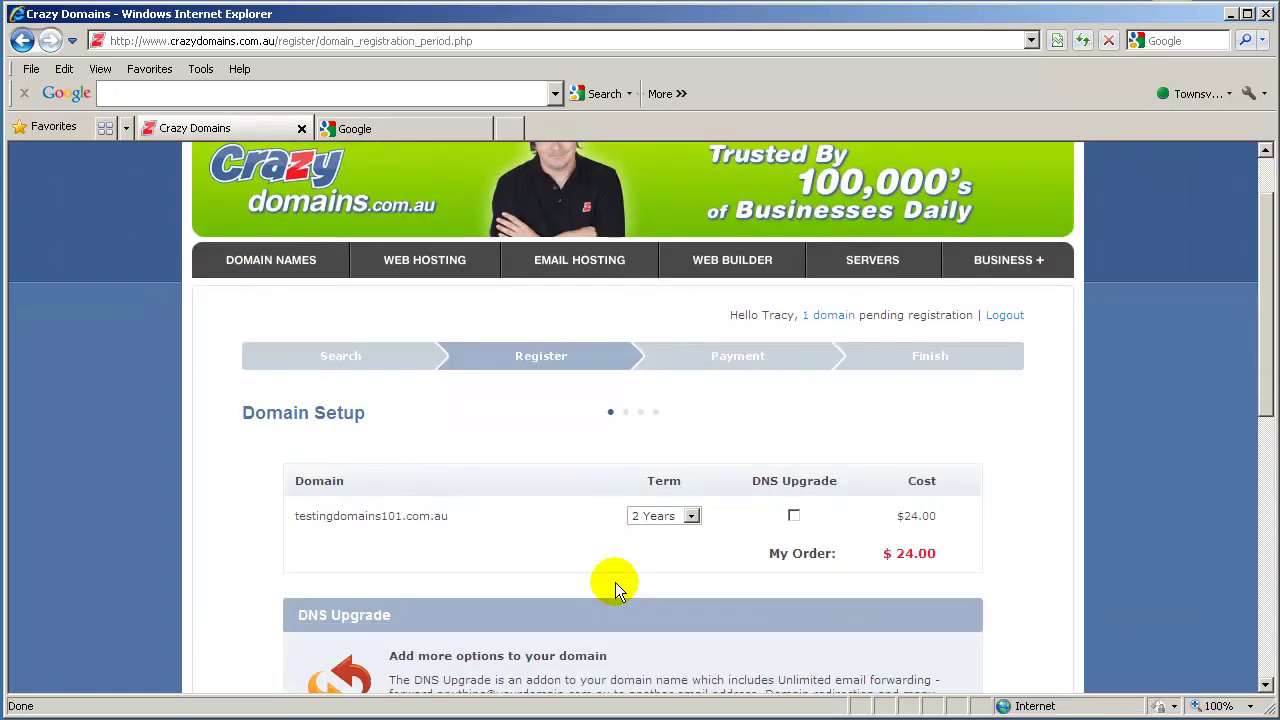
left_click(694, 515)
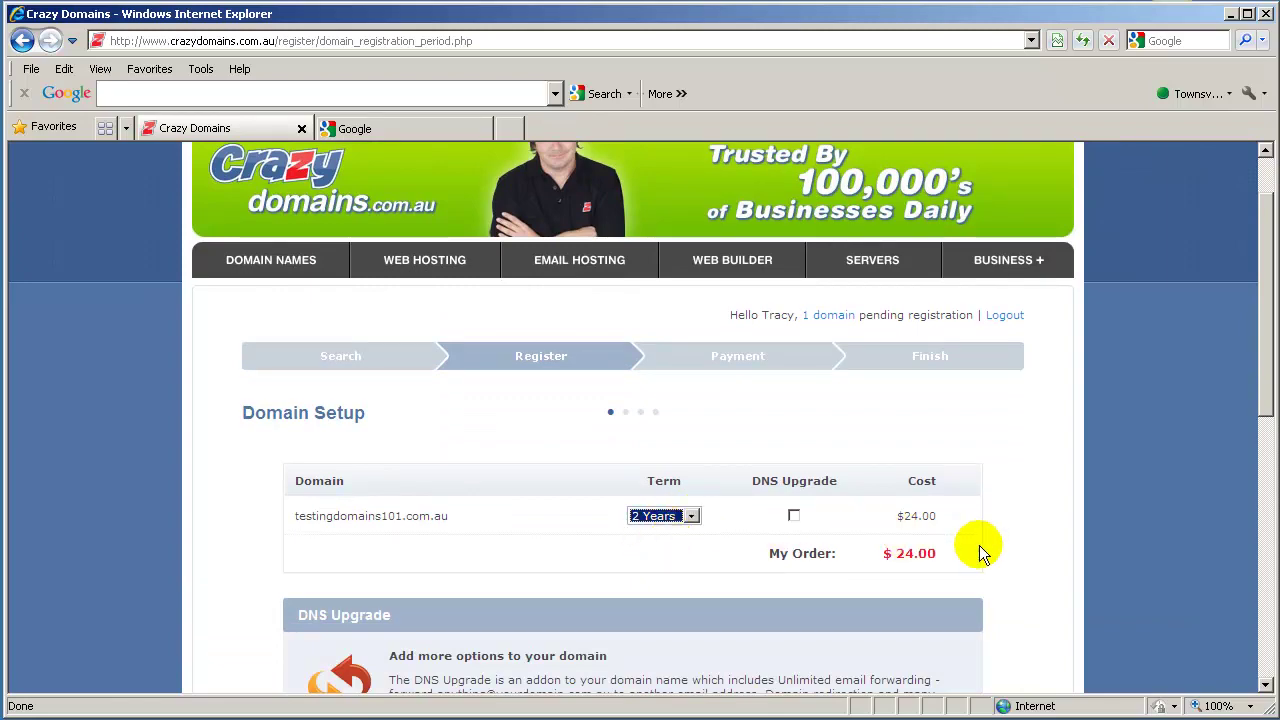
scroll(963, 559, "down", 3)
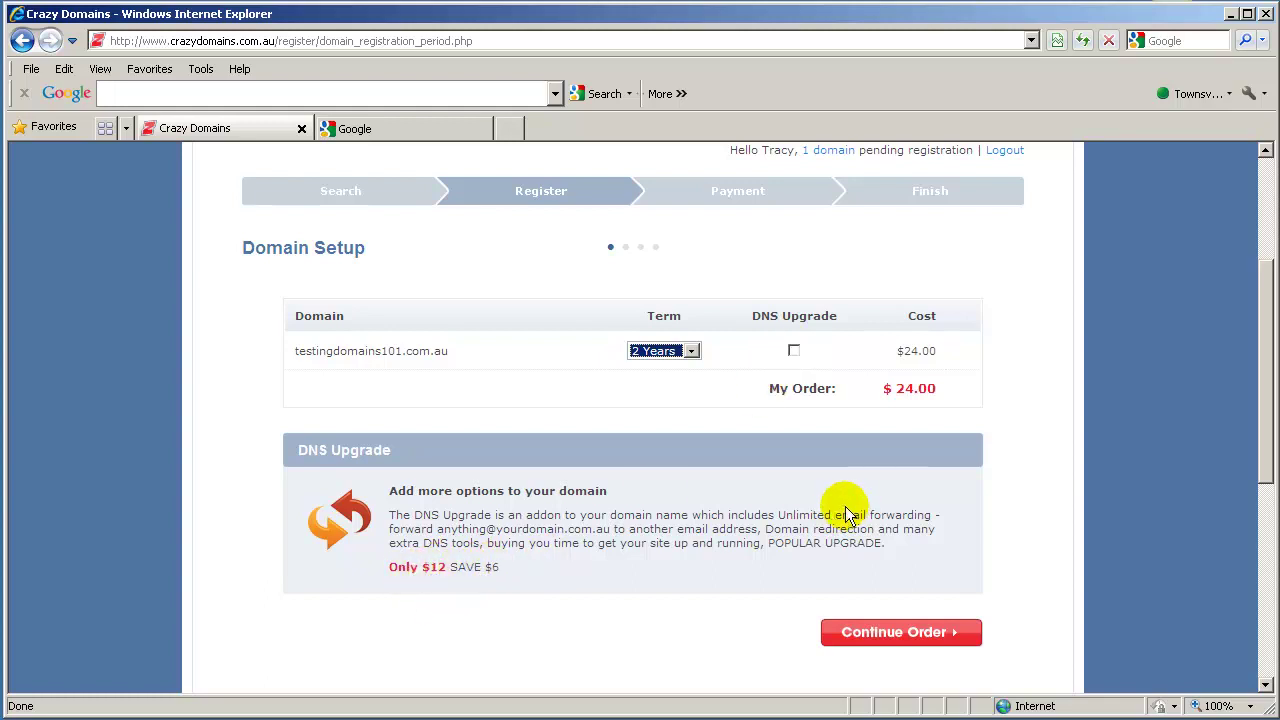
left_click(897, 634)
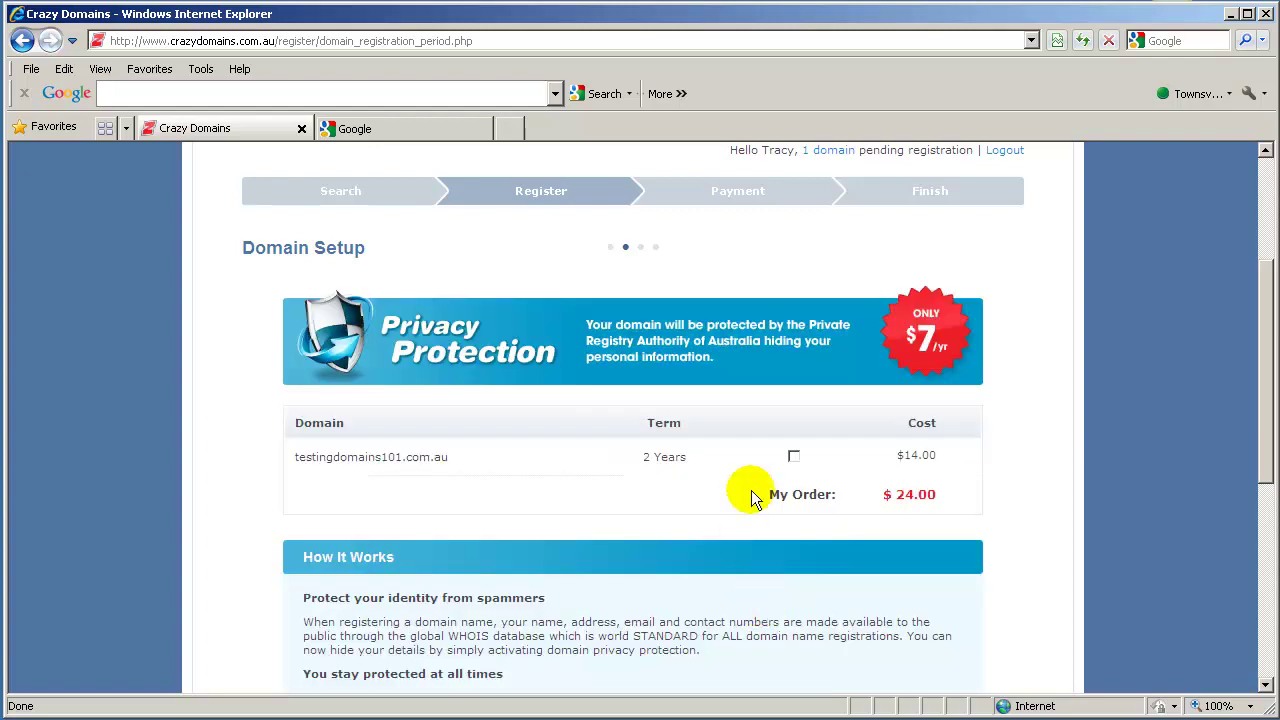
Continue the order without adding Privacy Protection or the Promote your Domain directory listing
scroll(706, 491, "down", 2)
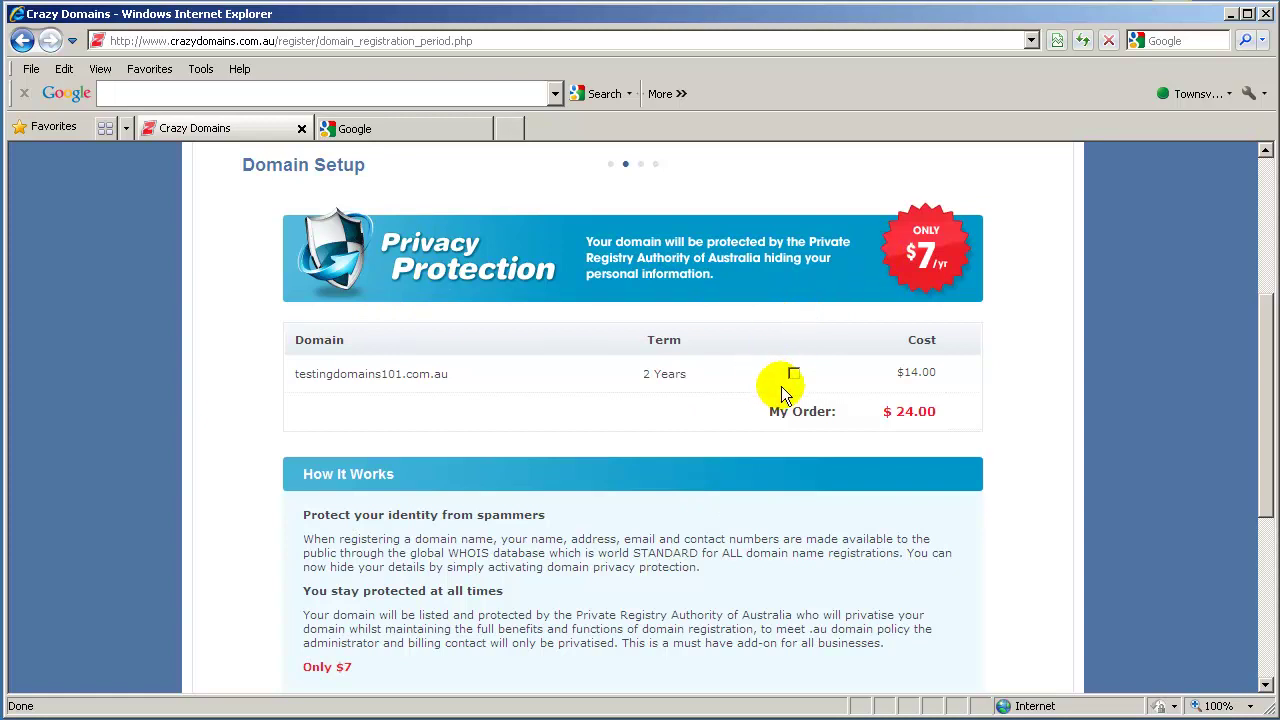
scroll(886, 488, "down", 2)
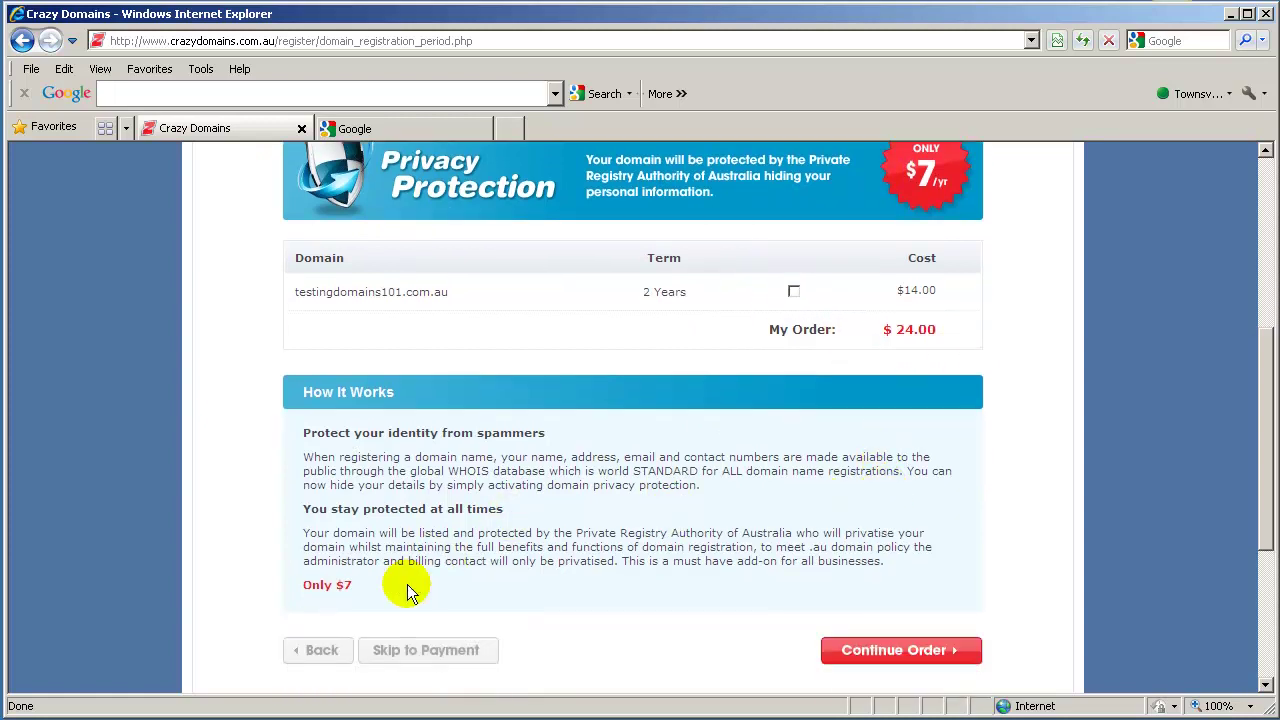
left_click(866, 646)
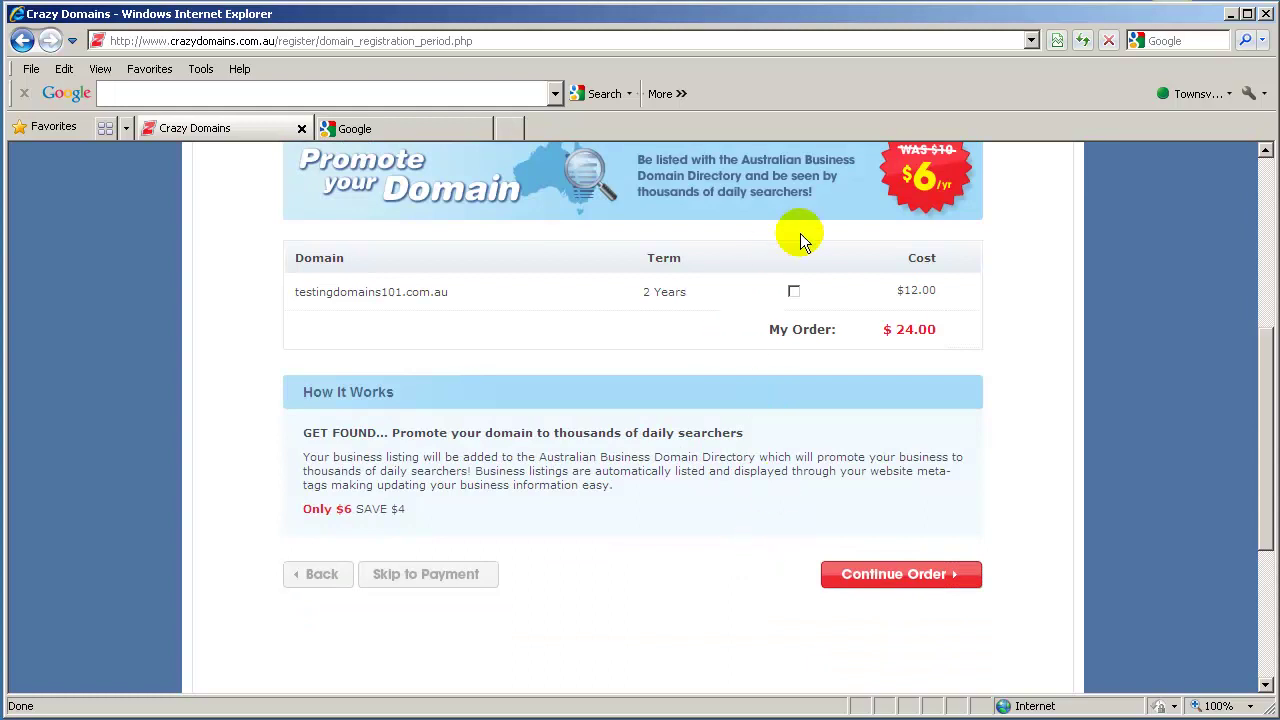
scroll(794, 294, "up", 2)
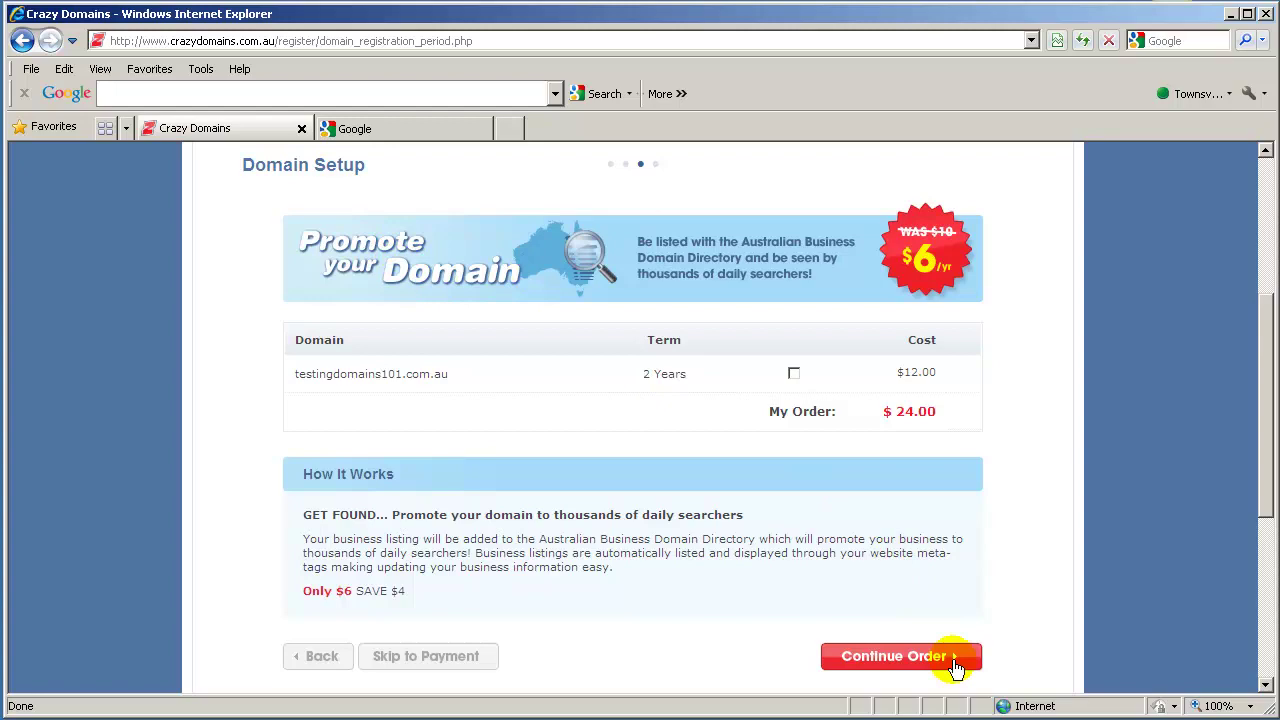
left_click(915, 663)
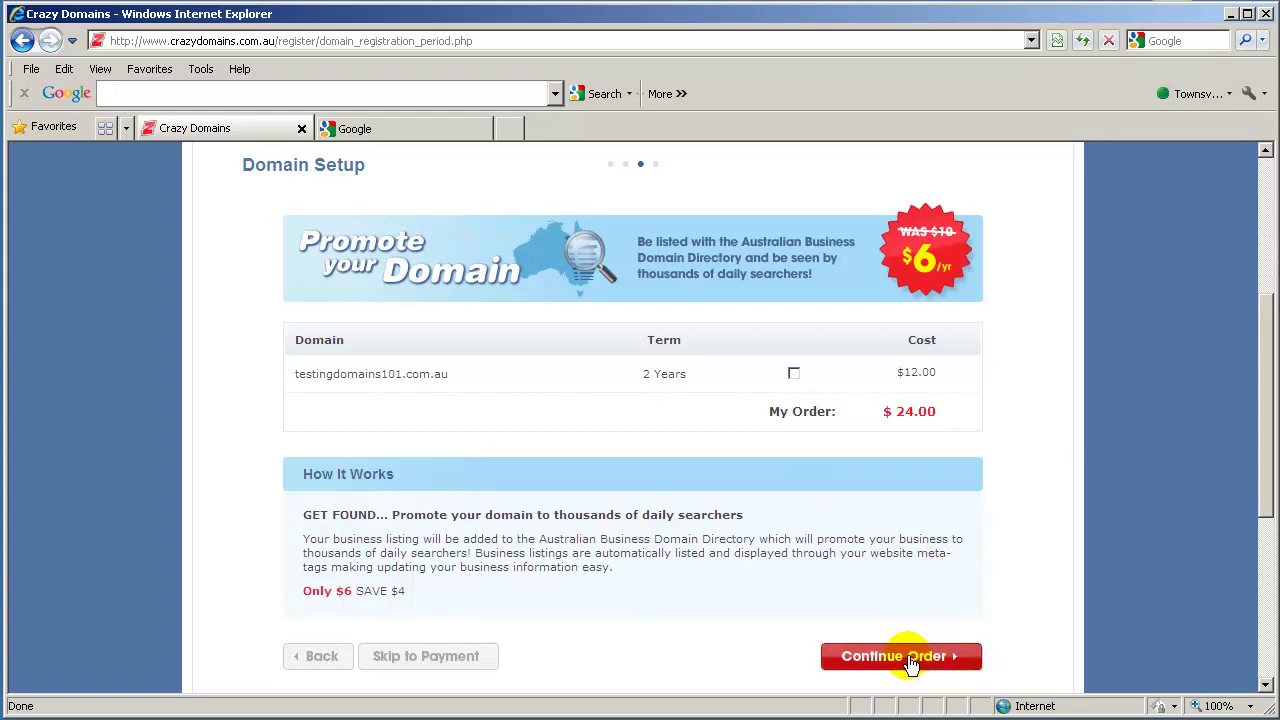
left_click(910, 663)
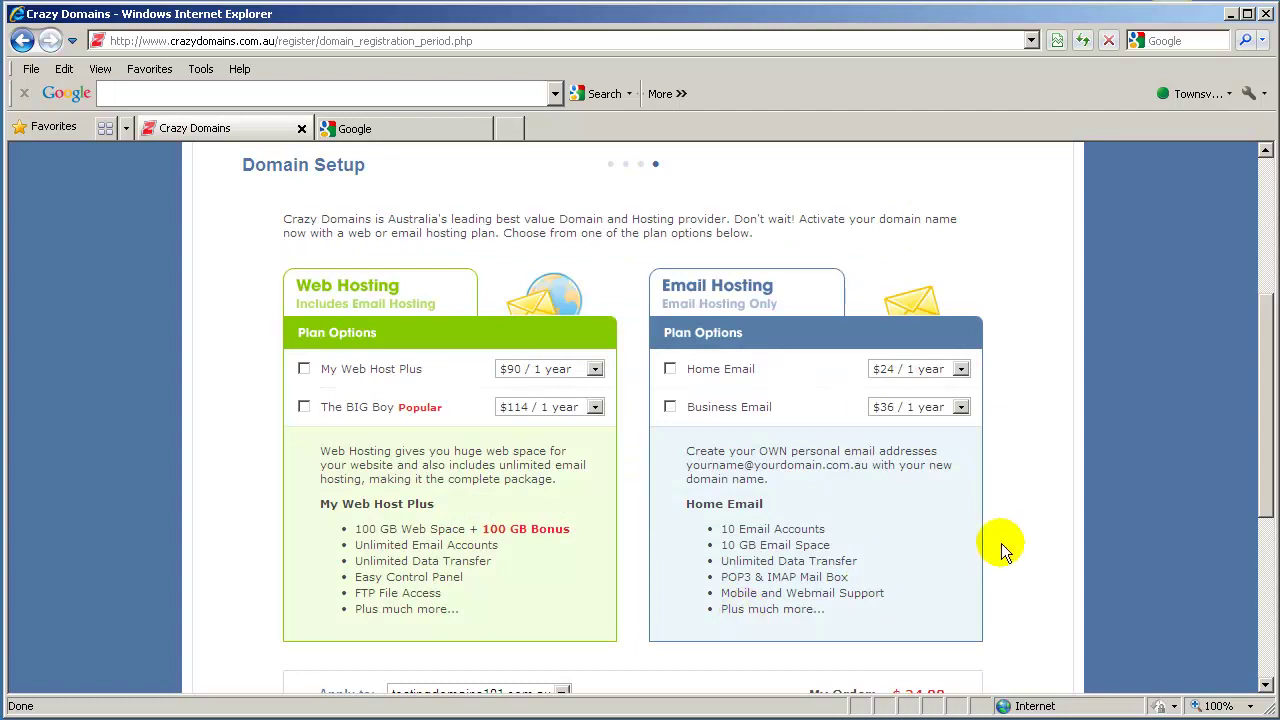
Review the Web Hosting and Email Hosting plans and continue the order for testingdomains101.com.au without selecting any plan
scroll(1001, 542, "down", 2)
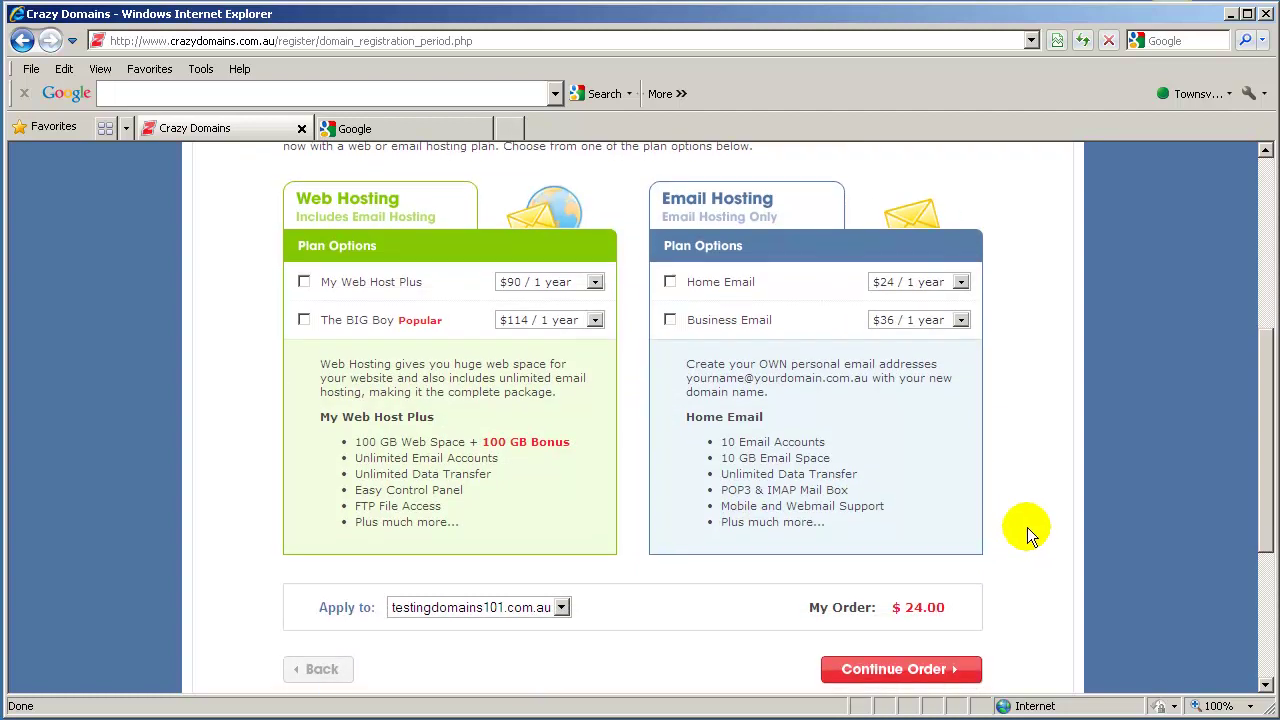
scroll(1027, 527, "down", 2)
scroll(1027, 527, "up", 4)
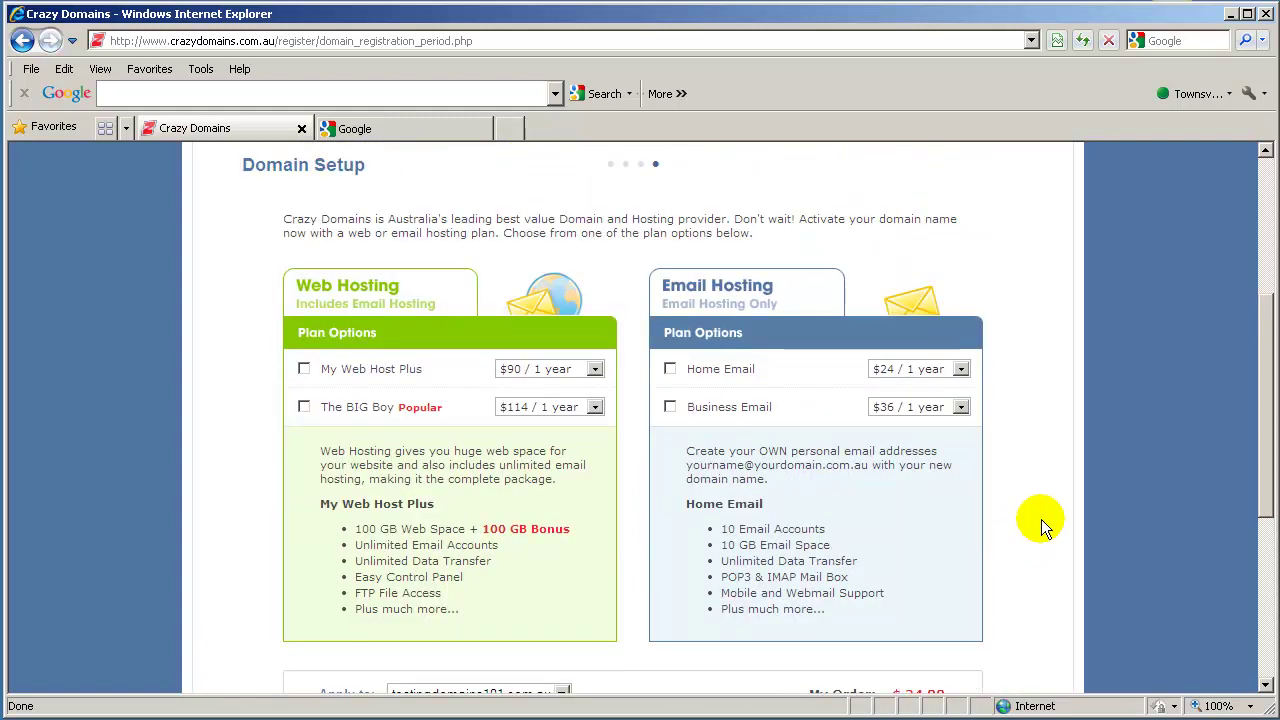
scroll(1041, 525, "down", 2)
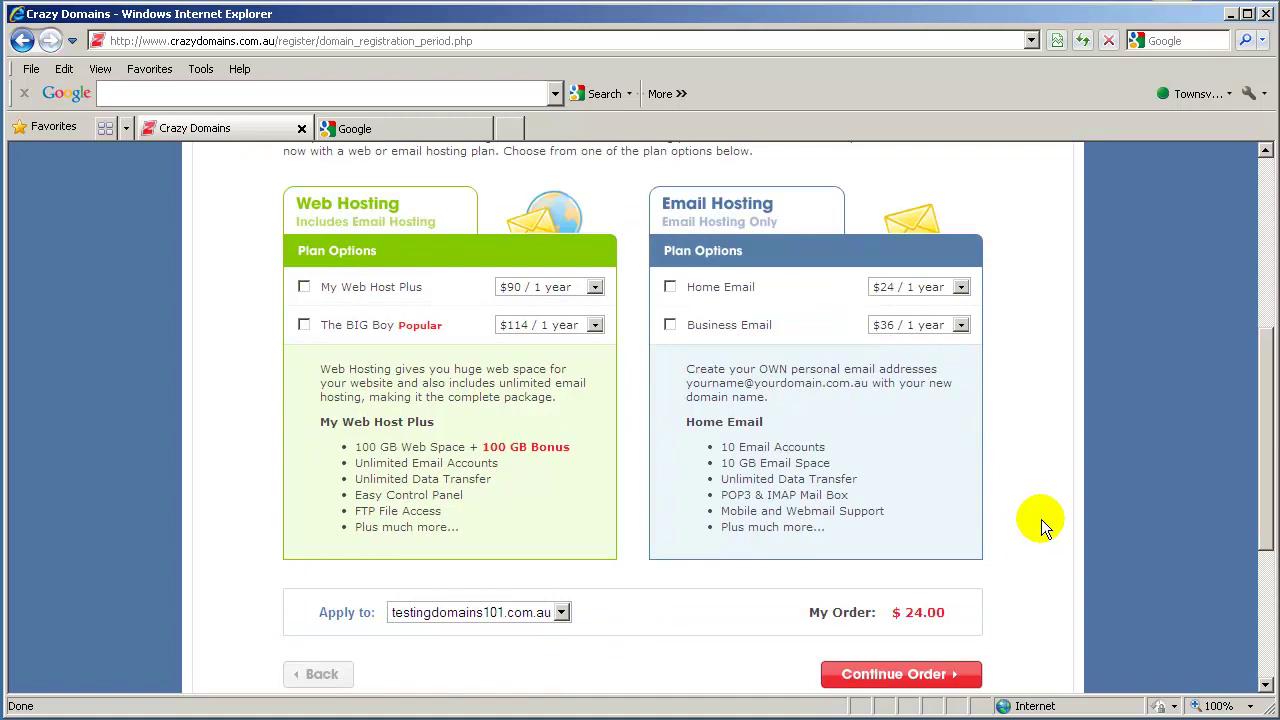
scroll(1041, 525, "down", 2)
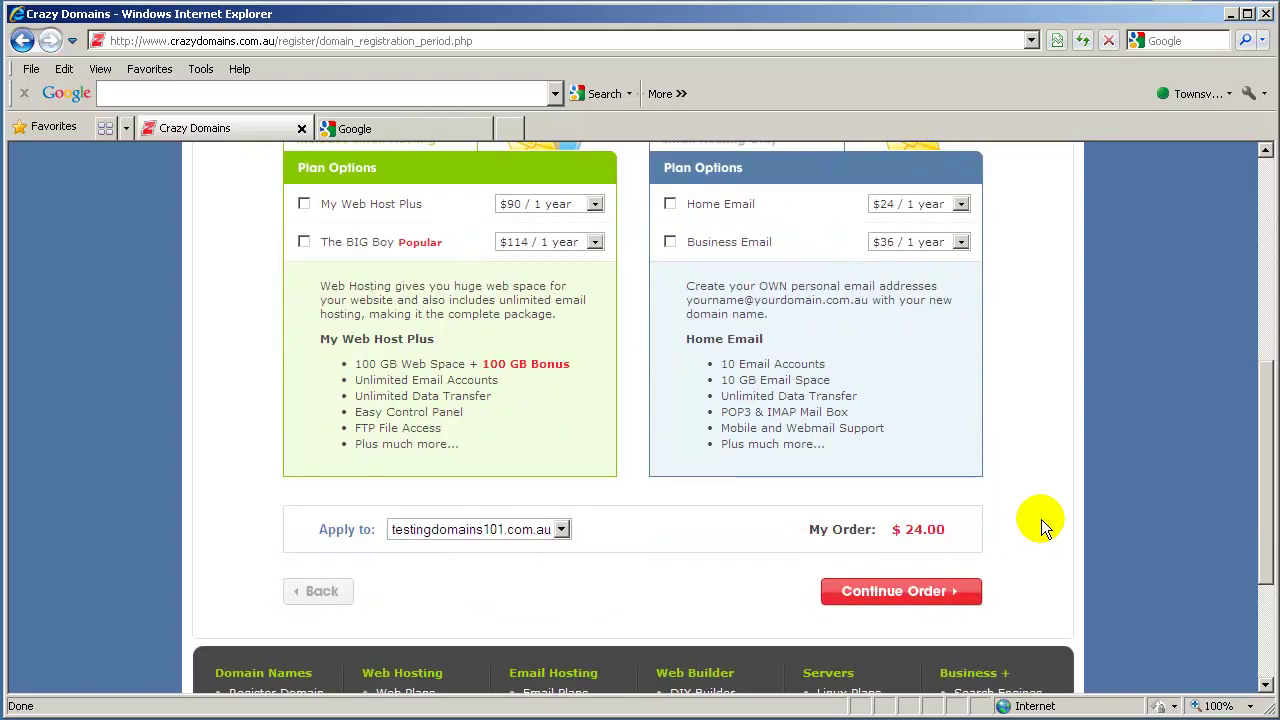
left_click(906, 591)
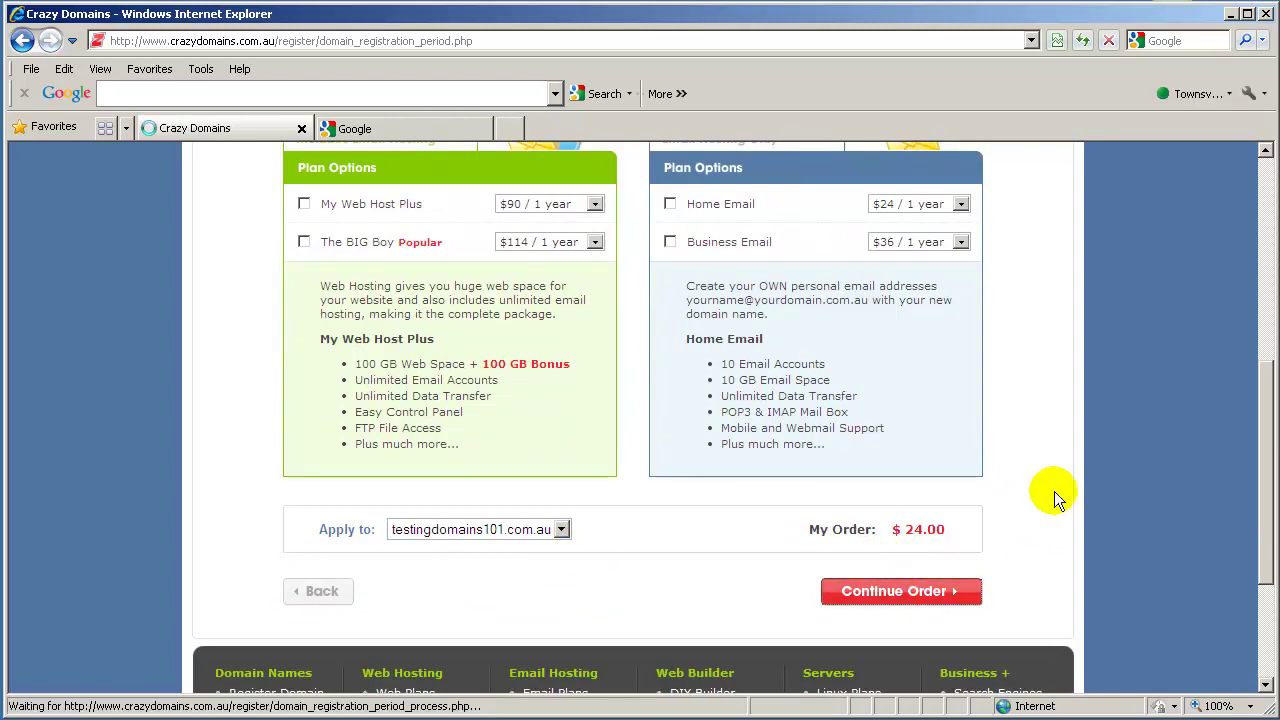
Examine the Domain Name Eligibility form for testingdomains101.com.au, including the Business Number types and the Business Name field
scroll(1054, 491, "down", 5)
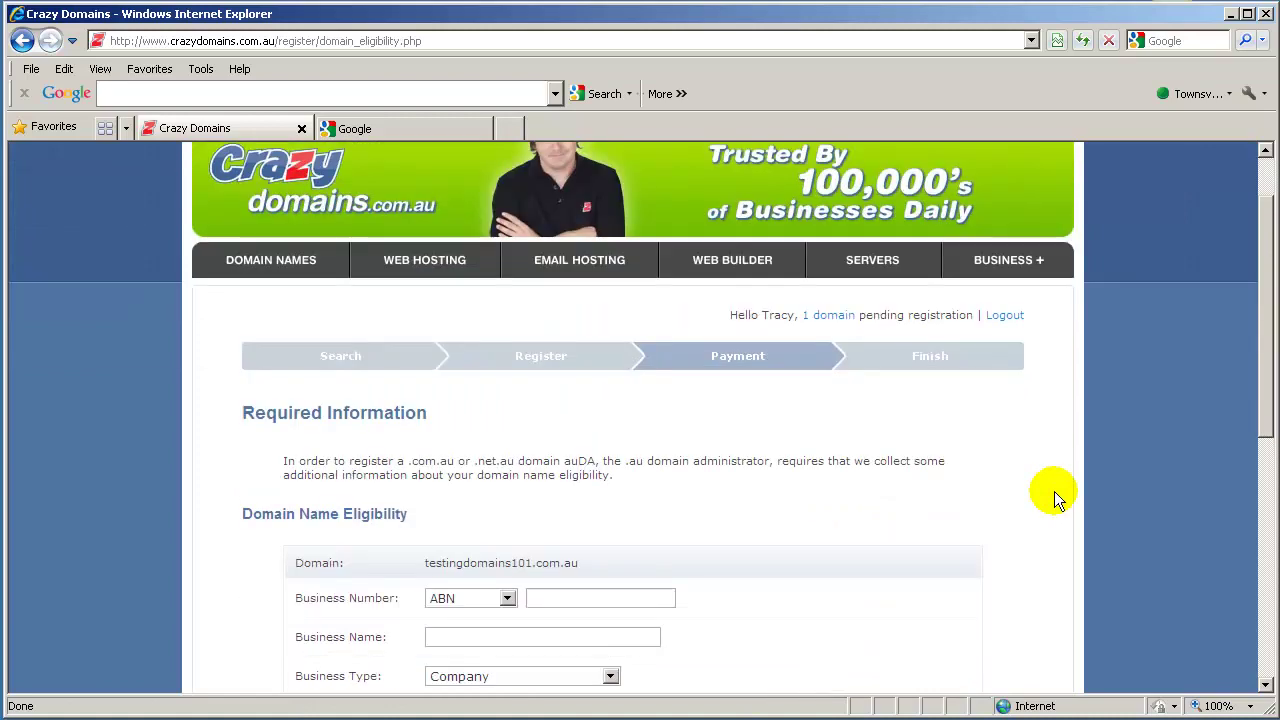
scroll(869, 458, "down", 2)
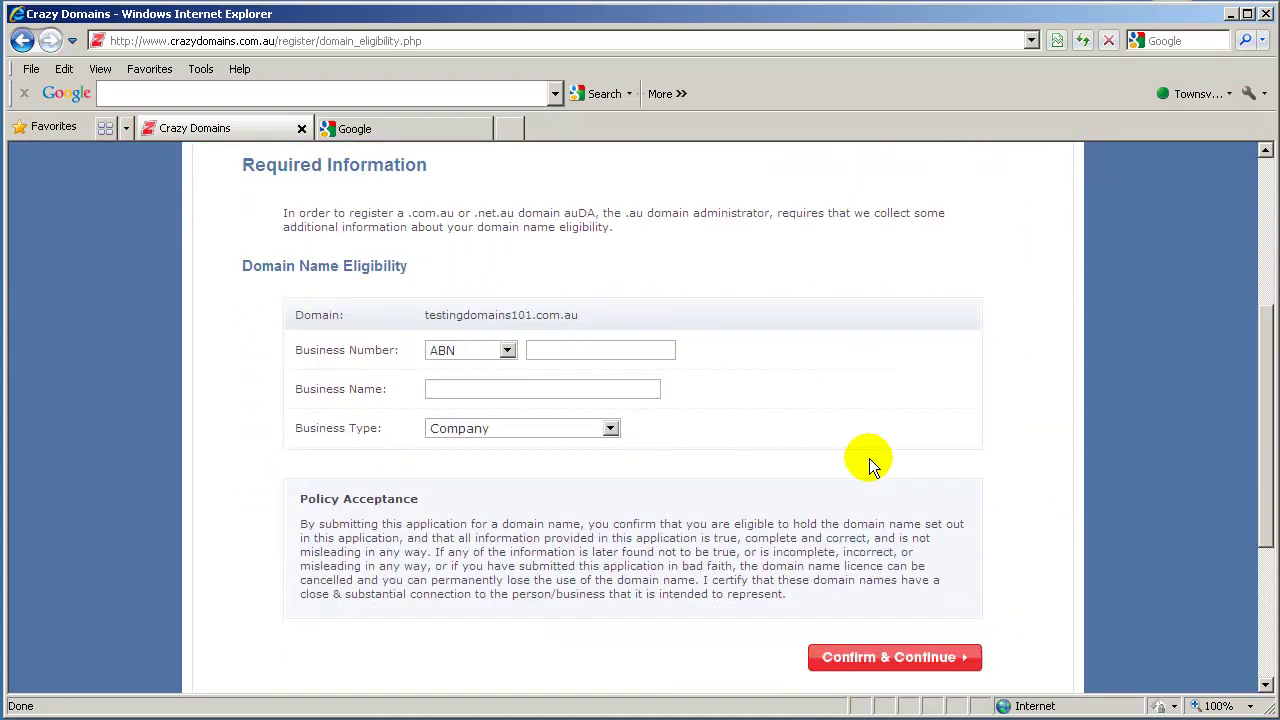
scroll(869, 458, "up", 2)
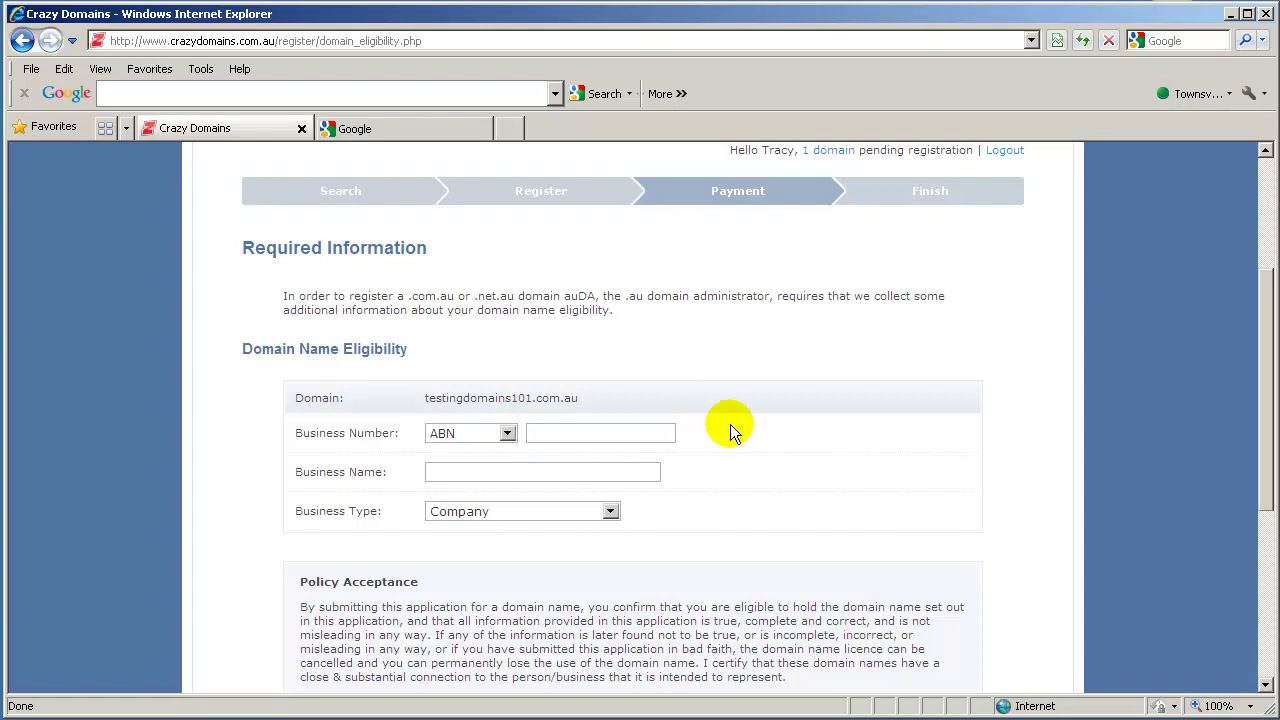
left_click(506, 432)
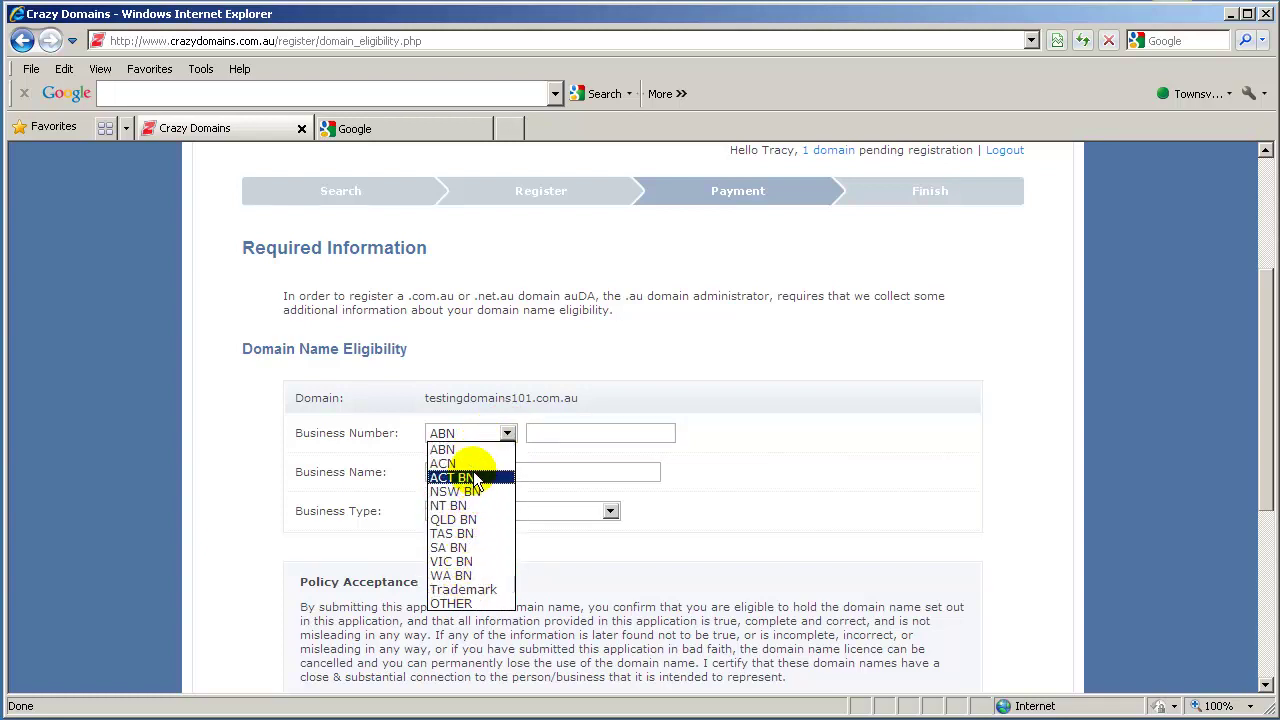
left_click(546, 434)
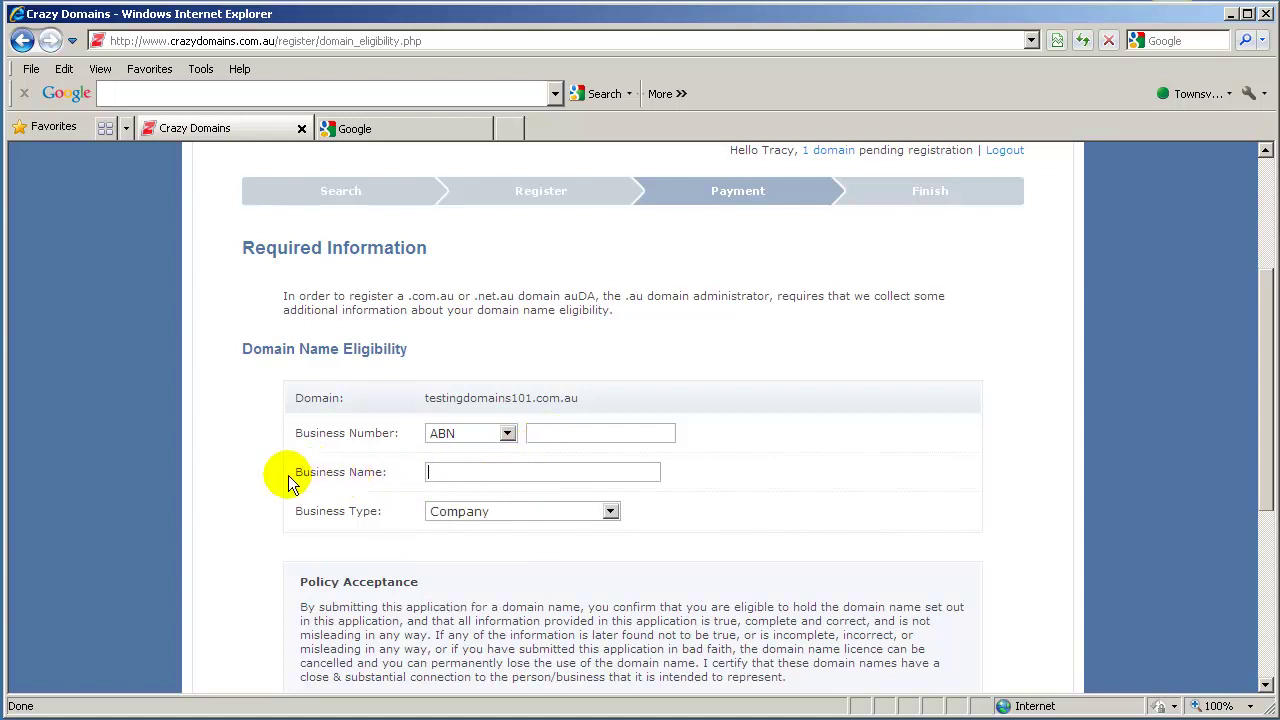
left_click(448, 475)
Look through the available Business Type options in the eligibility form without changing the selection
scroll(448, 475, "down", 2)
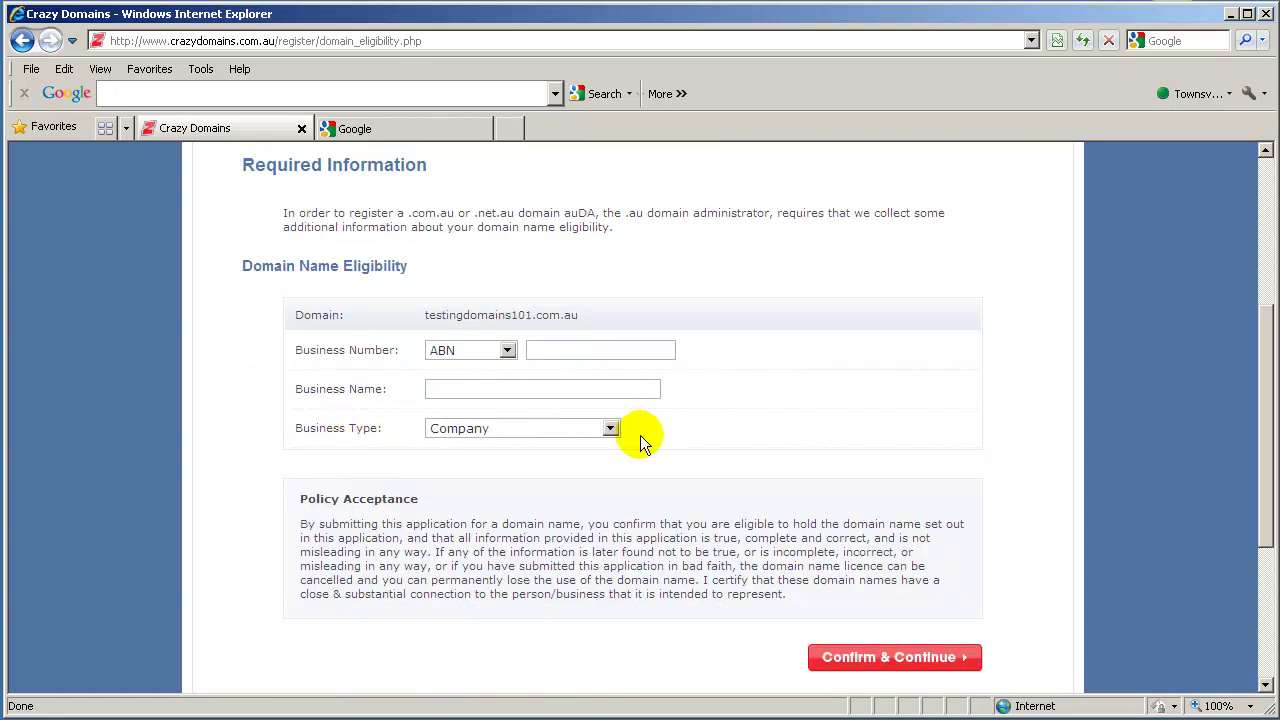
left_click(612, 430)
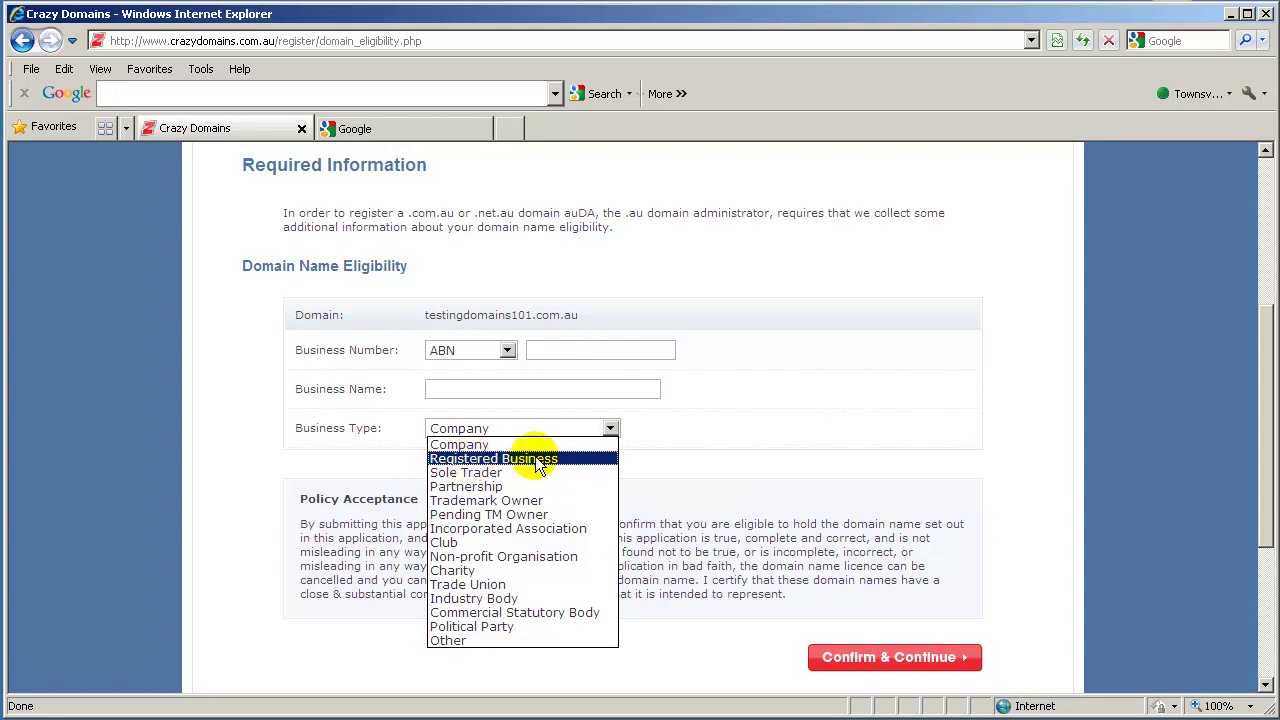
left_click(793, 423)
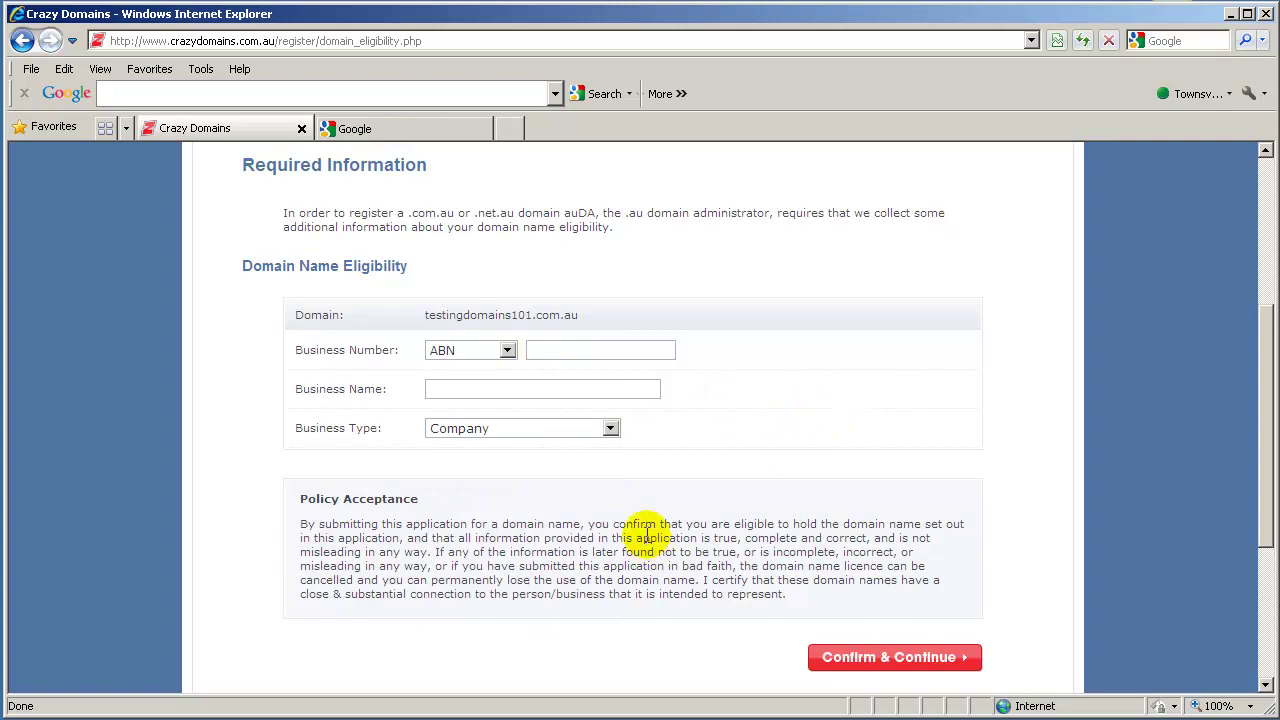
Examine the Policy Acceptance terms and the required eligibility information for registering the .com.au domain
scroll(634, 506, "down", 3)
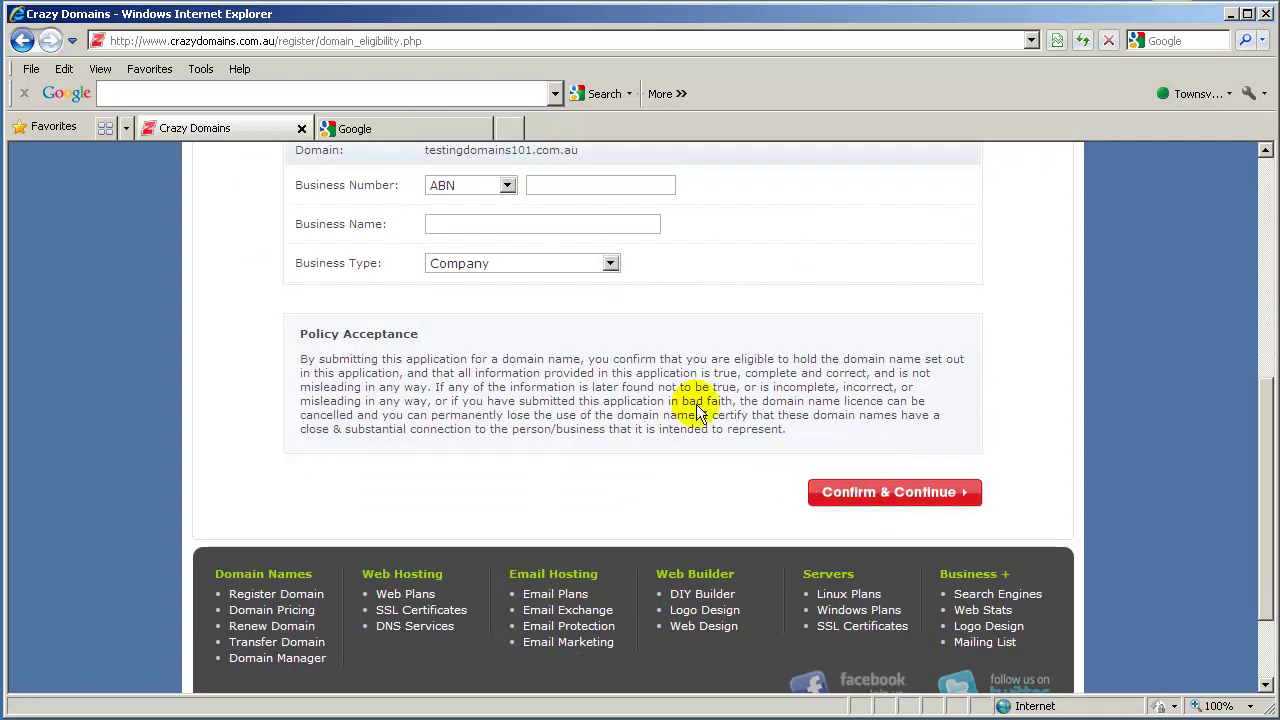
scroll(836, 395, "up", 3)
scroll(836, 395, "up", 2)
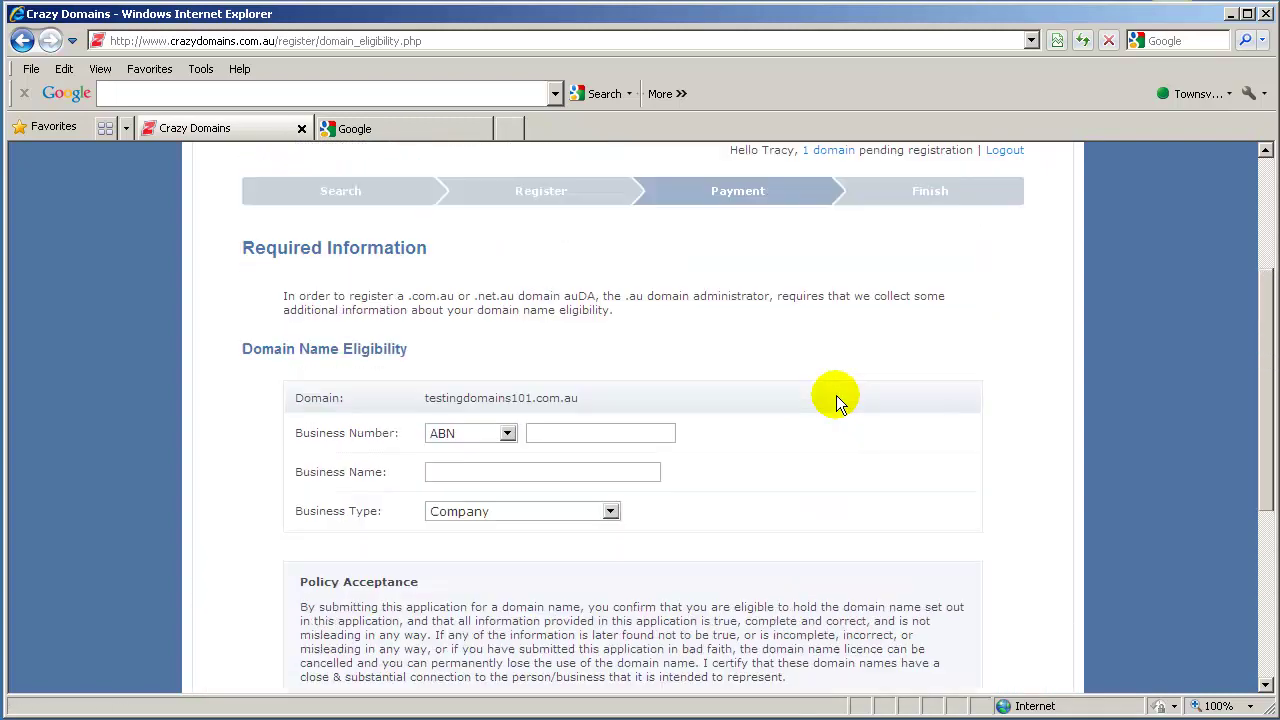
scroll(907, 389, "down", 2)
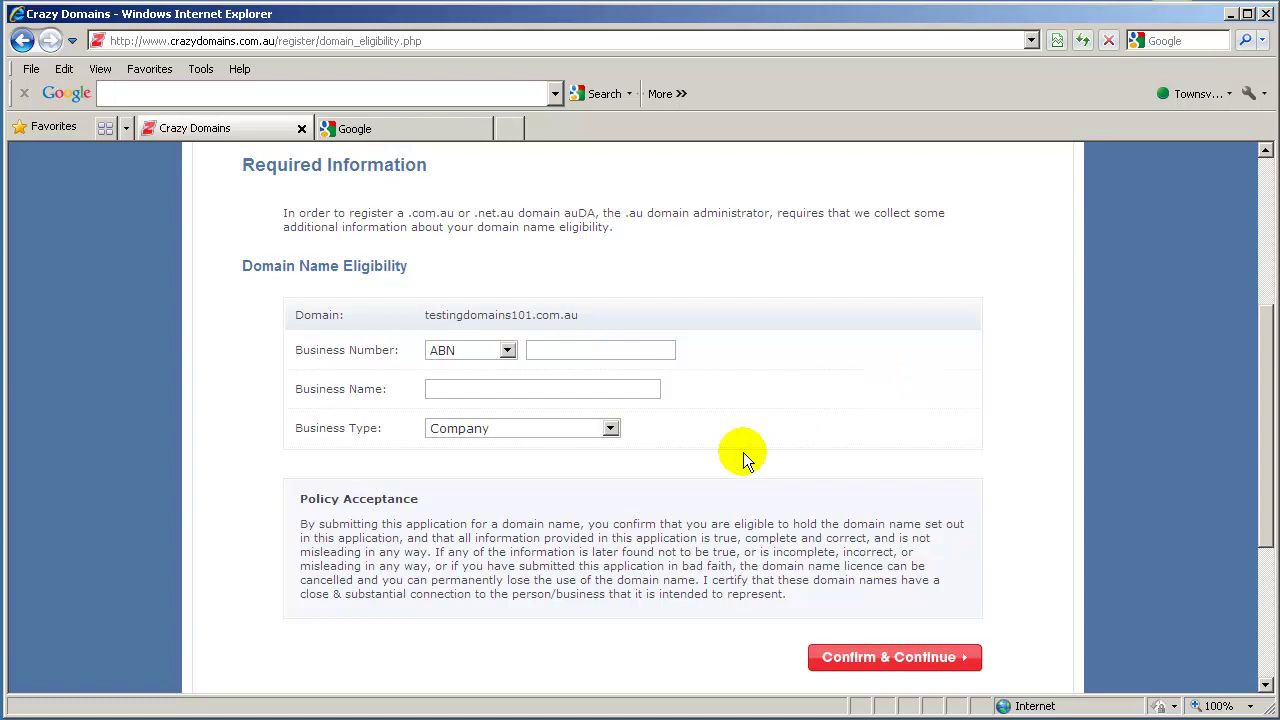
scroll(743, 452, "up", 2)
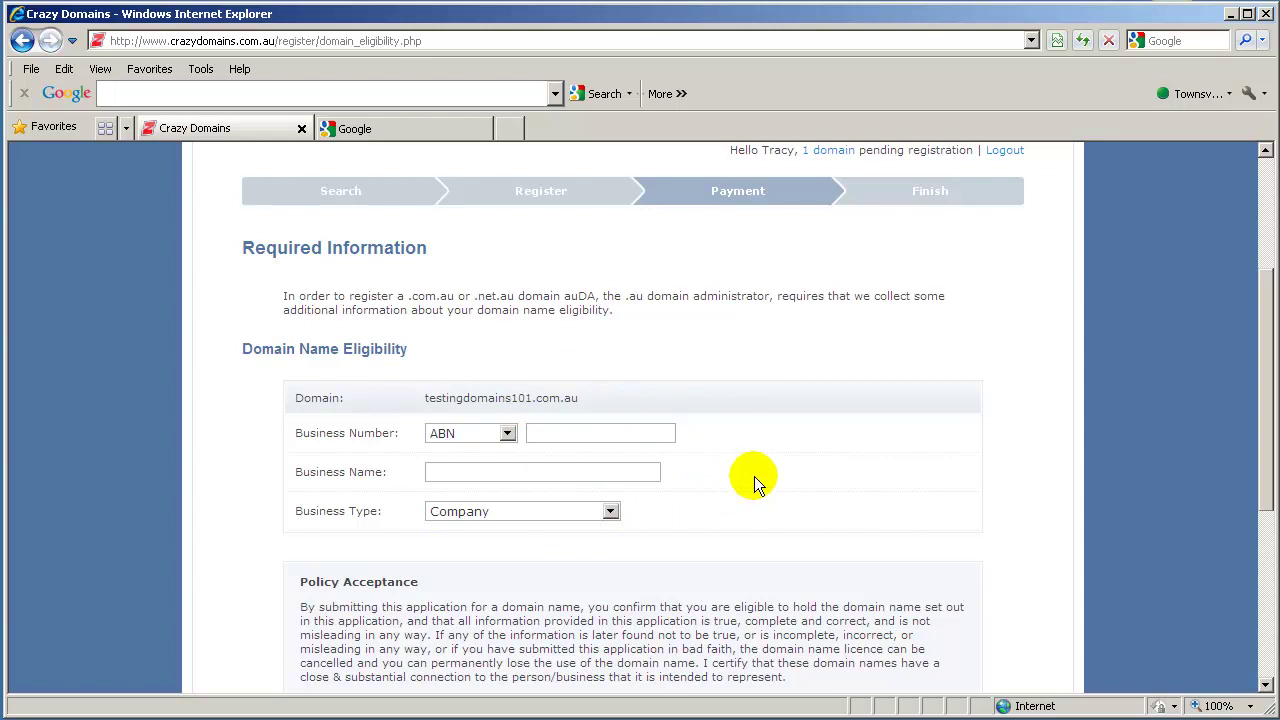
scroll(782, 458, "up", 1)
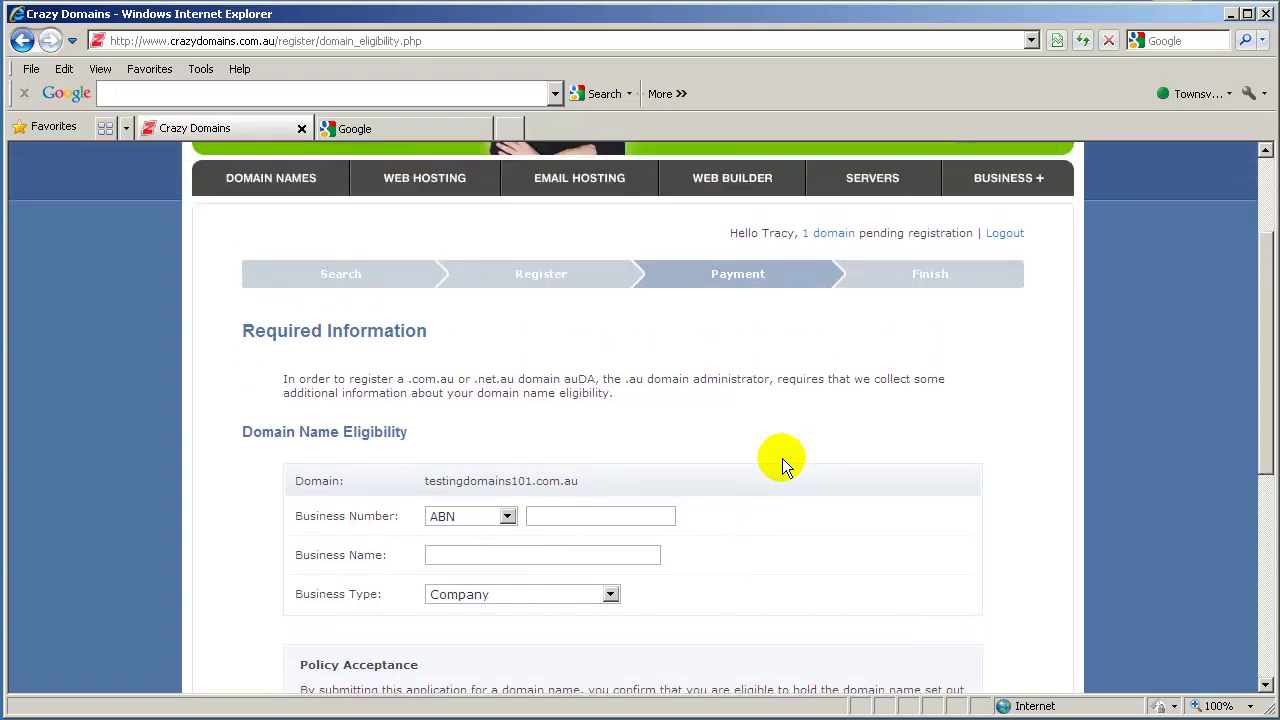
scroll(782, 458, "up", 1)
scroll(782, 458, "up", 1)
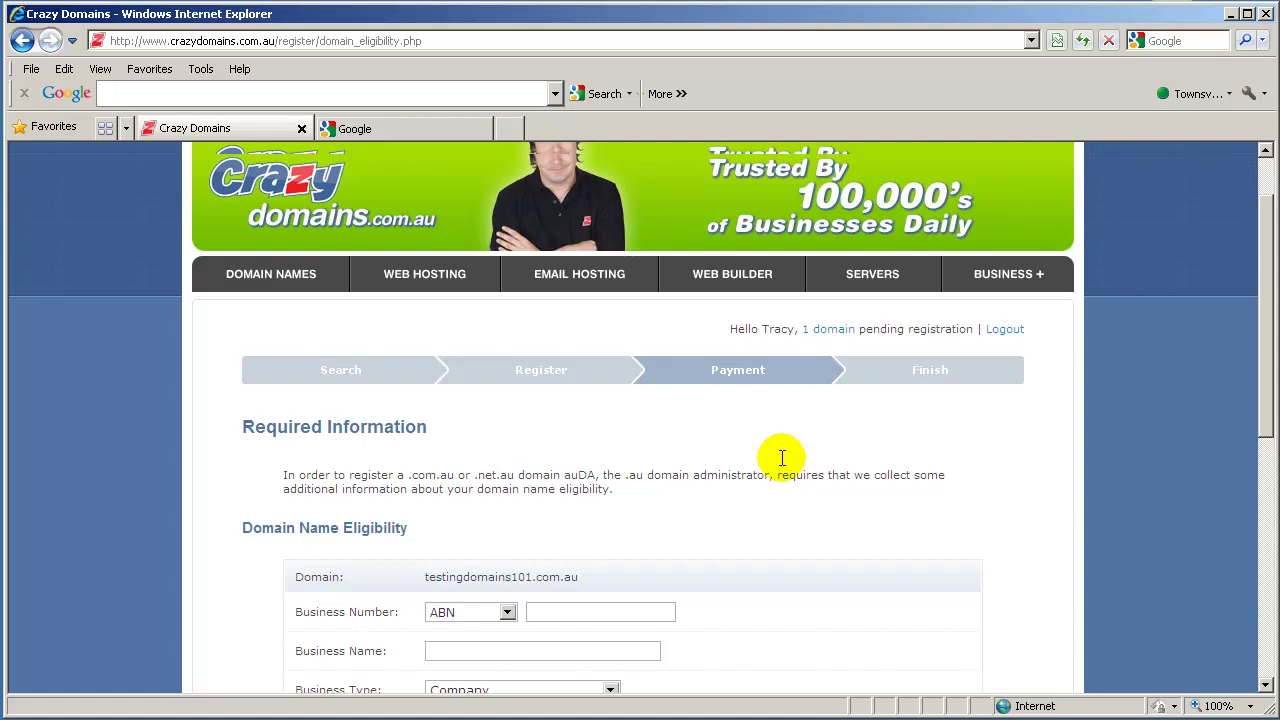